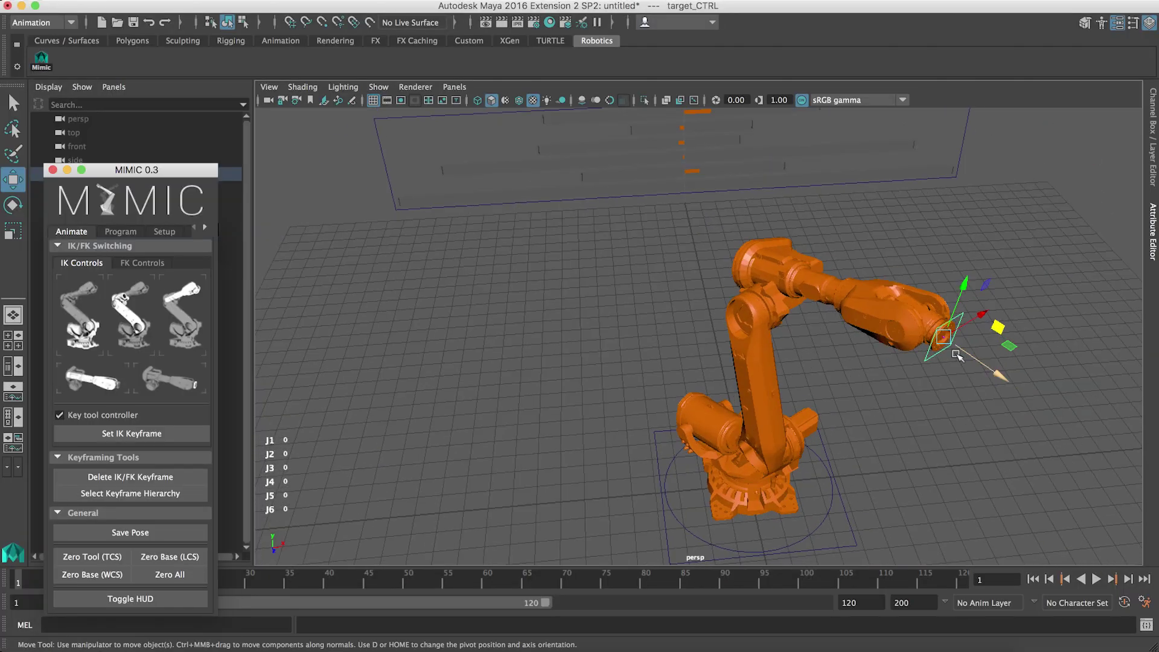
Step: Rotate and slide the robot base with local_CTRL, then undo both changes
{"action": "key", "text": "e"}
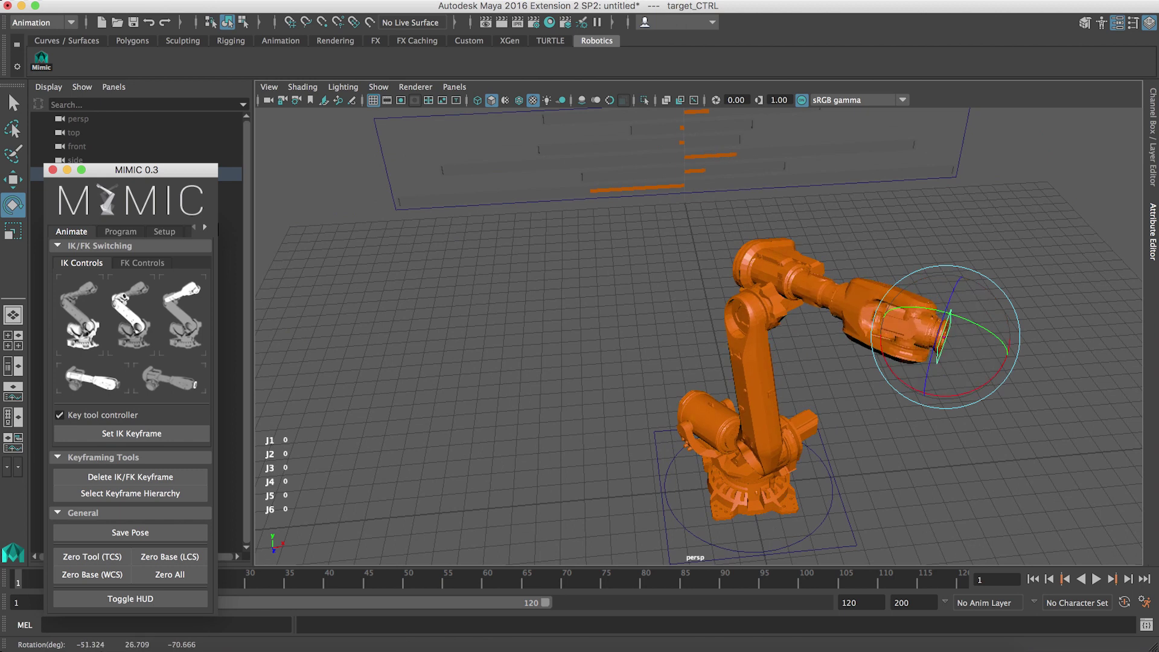
{"action": "left_click_drag", "start_coordinate": [531, 398], "coordinate": [947, 525], "text": "alt"}
{"action": "left_click", "coordinate": [743, 491]}
{"action": "key", "text": "ctrl+z"}
{"action": "key", "text": "w"}
{"action": "left_click_drag", "start_coordinate": [832, 417], "coordinate": [875, 426]}
{"action": "key", "text": "ctrl+z"}
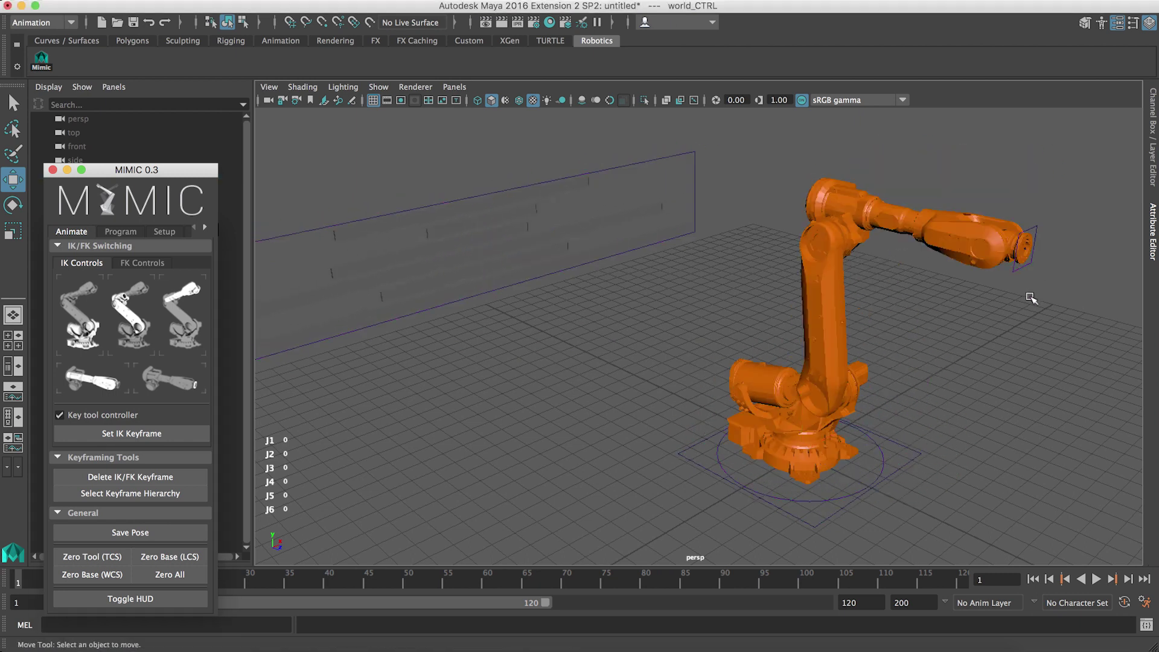
Step: Drag target_CTRL to repose the arm, swing it about j1, pick j3FK_CTRL, and move the target again
{"action": "left_click", "coordinate": [1024, 248]}
{"action": "left_click_drag", "start_coordinate": [1029, 184], "coordinate": [866, 218]}
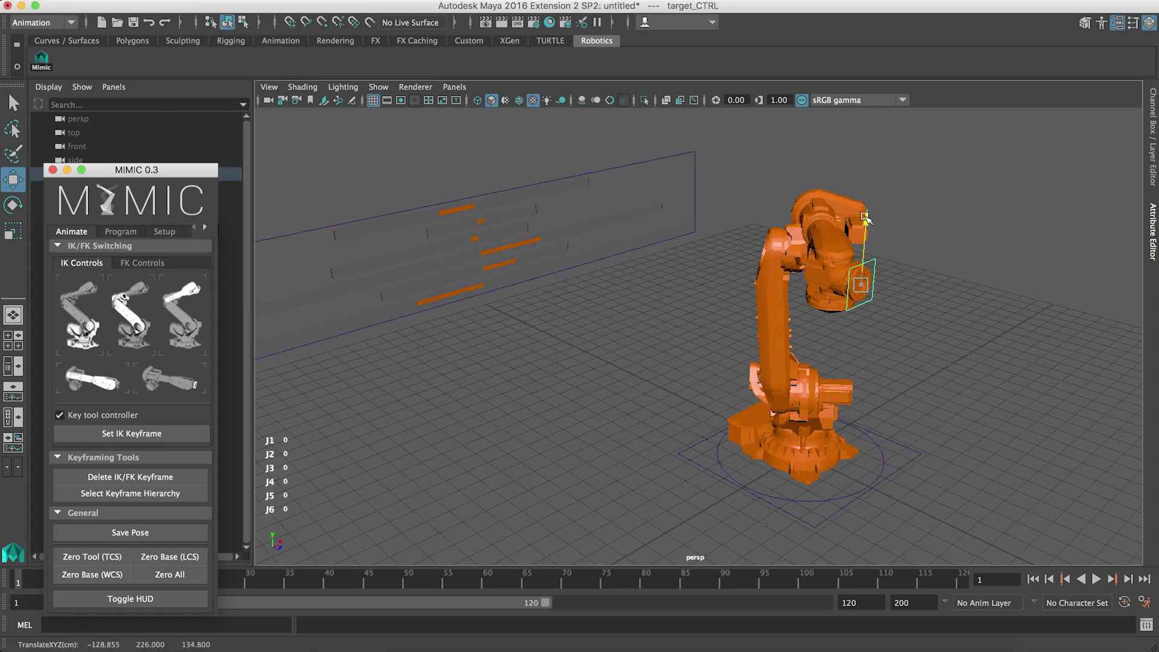
{"action": "key", "text": "e"}
{"action": "middle_click_drag", "start_coordinate": [860, 221], "coordinate": [881, 223]}
{"action": "left_click", "coordinate": [875, 216]}
{"action": "left_click", "coordinate": [964, 284]}
{"action": "key", "text": "w"}
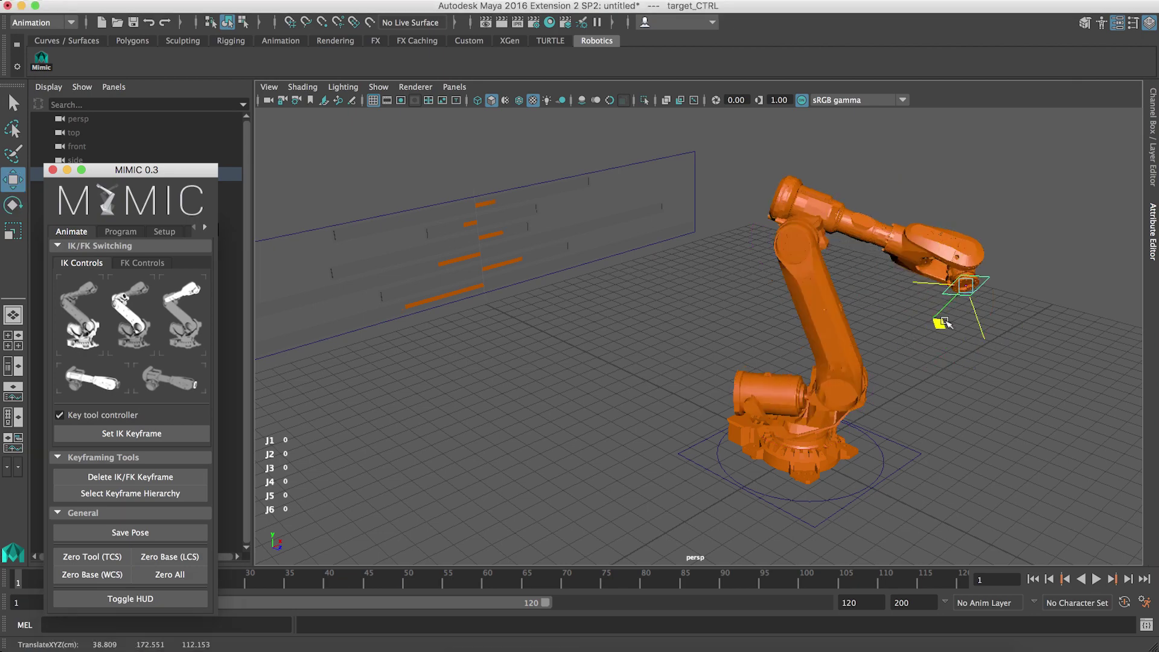
{"action": "left_click_drag", "start_coordinate": [946, 324], "coordinate": [977, 353]}
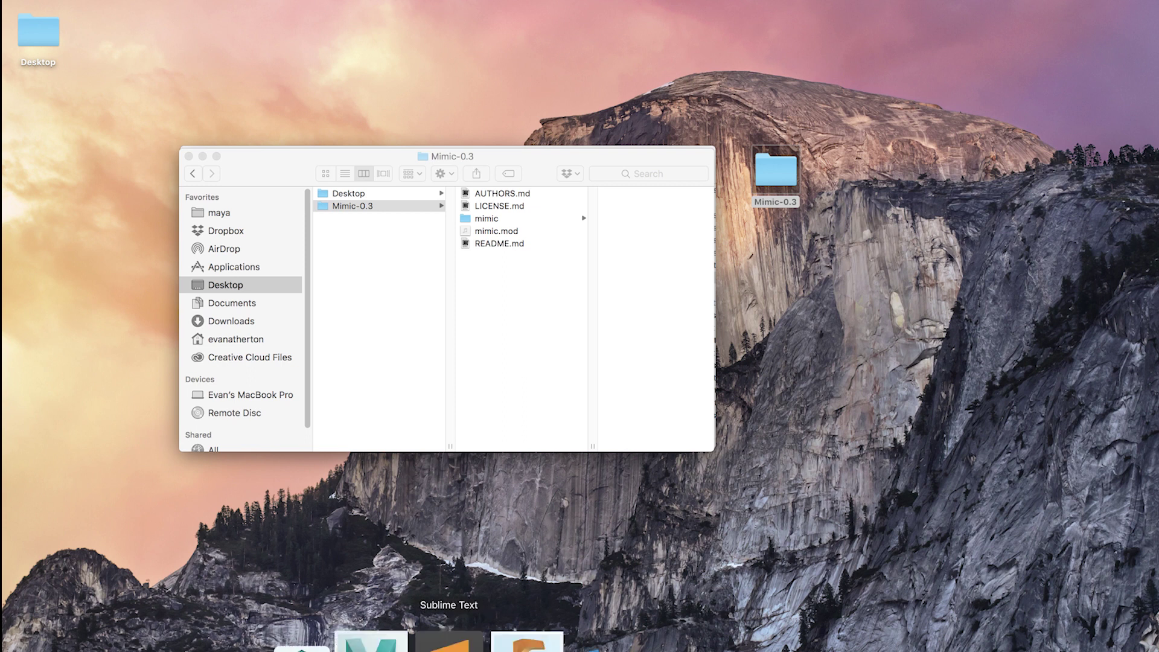
Step: Select all five Mimic-0.3 items and place that window below the Library/Preferences window
{"action": "left_click", "coordinate": [308, 168]}
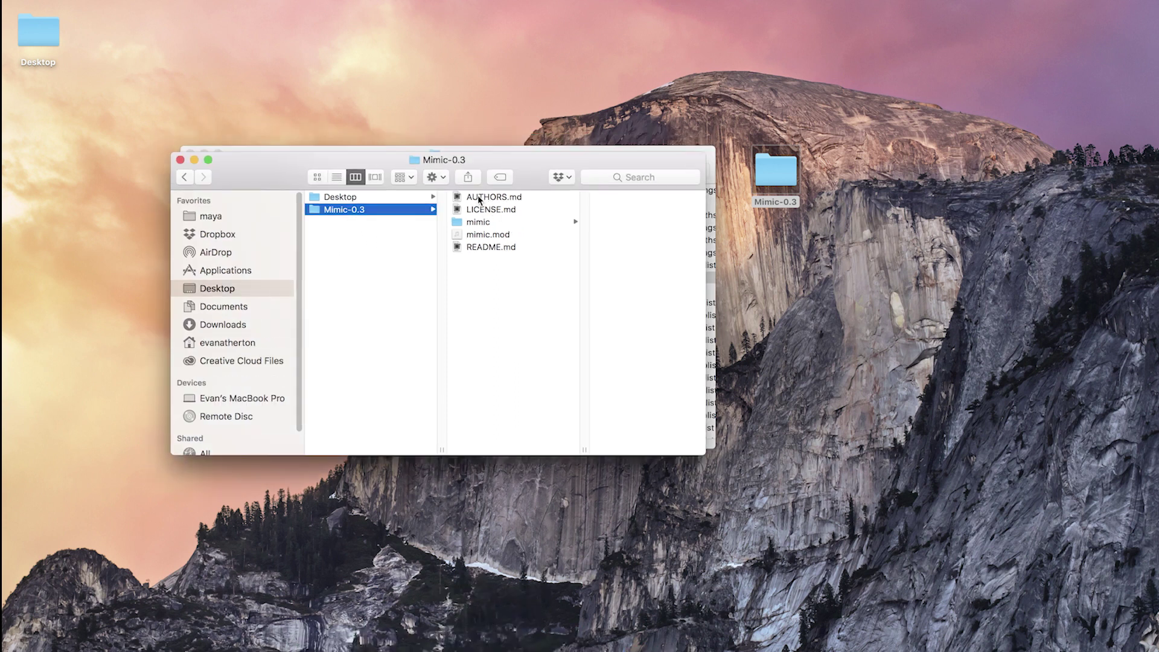
{"action": "left_click_drag", "start_coordinate": [484, 252], "coordinate": [468, 201]}
{"action": "left_click_drag", "start_coordinate": [257, 178], "coordinate": [304, 36]}
{"action": "left_click_drag", "start_coordinate": [306, 297], "coordinate": [304, 324]}
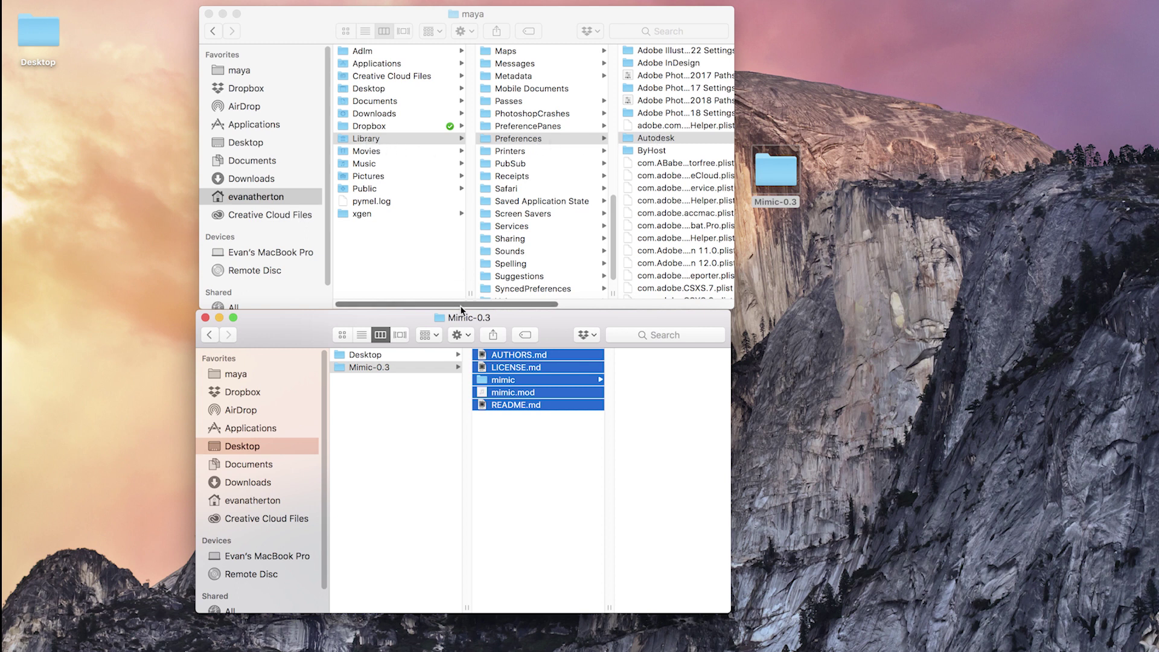
Step: Create a 'modules' folder in Autodesk > maya and paste the five Mimic files into it
{"action": "left_click_drag", "start_coordinate": [460, 304], "coordinate": [599, 304]}
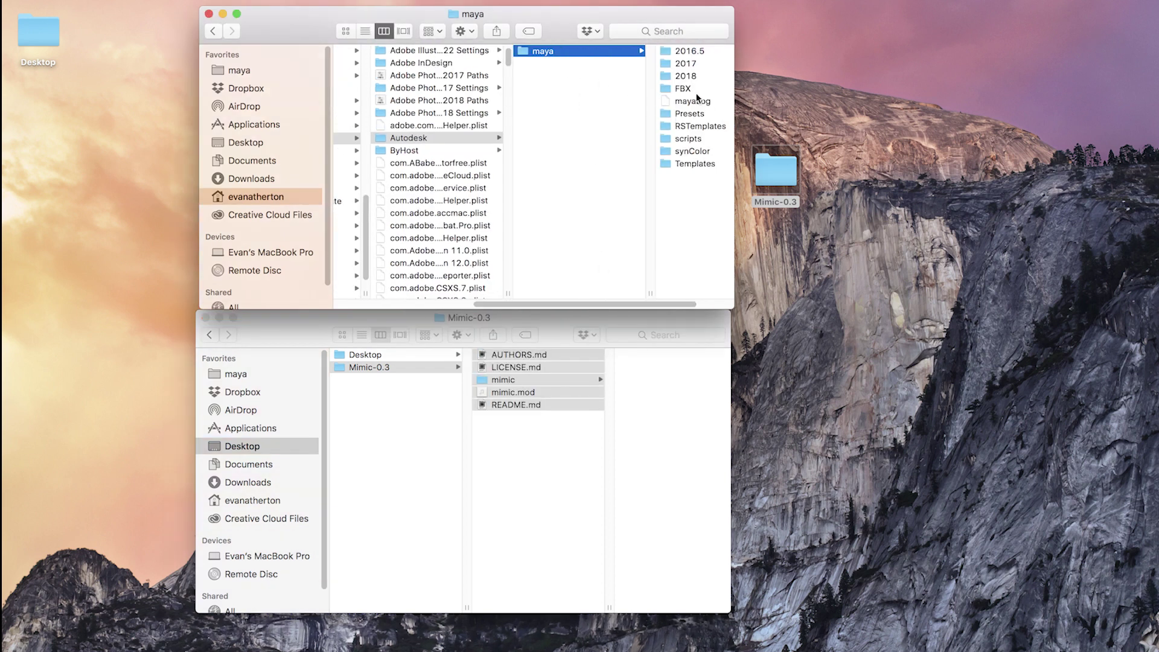
{"action": "scroll", "coordinate": [682, 208], "scroll_direction": "right", "scroll_amount": 2}
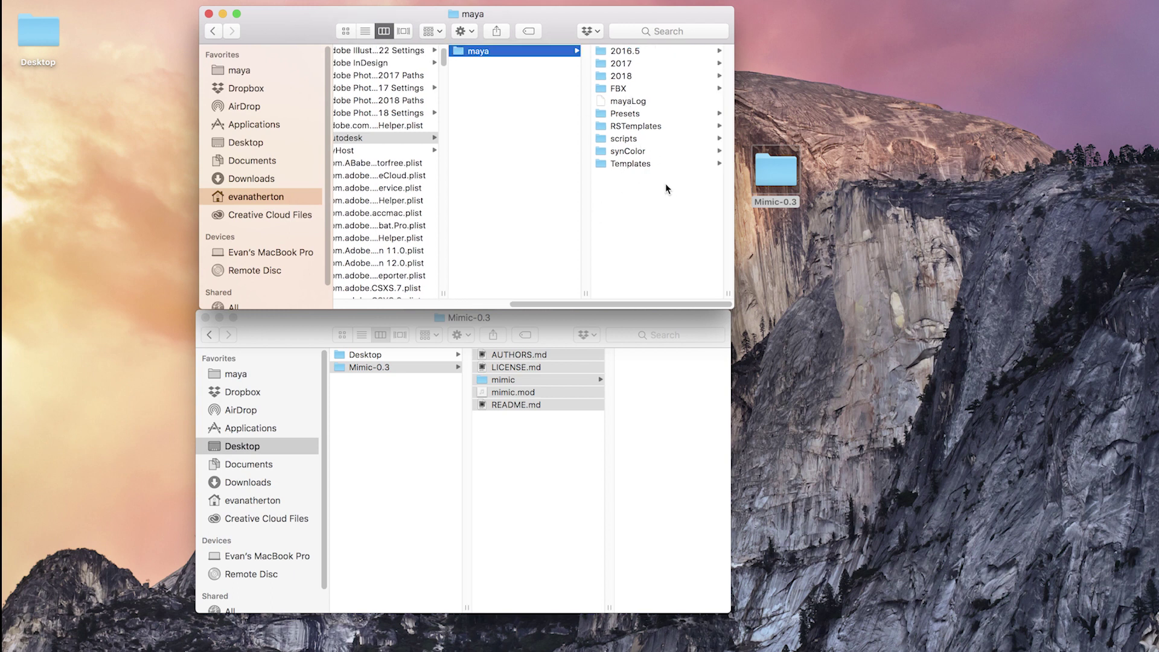
{"action": "key", "text": "super+shift+n"}
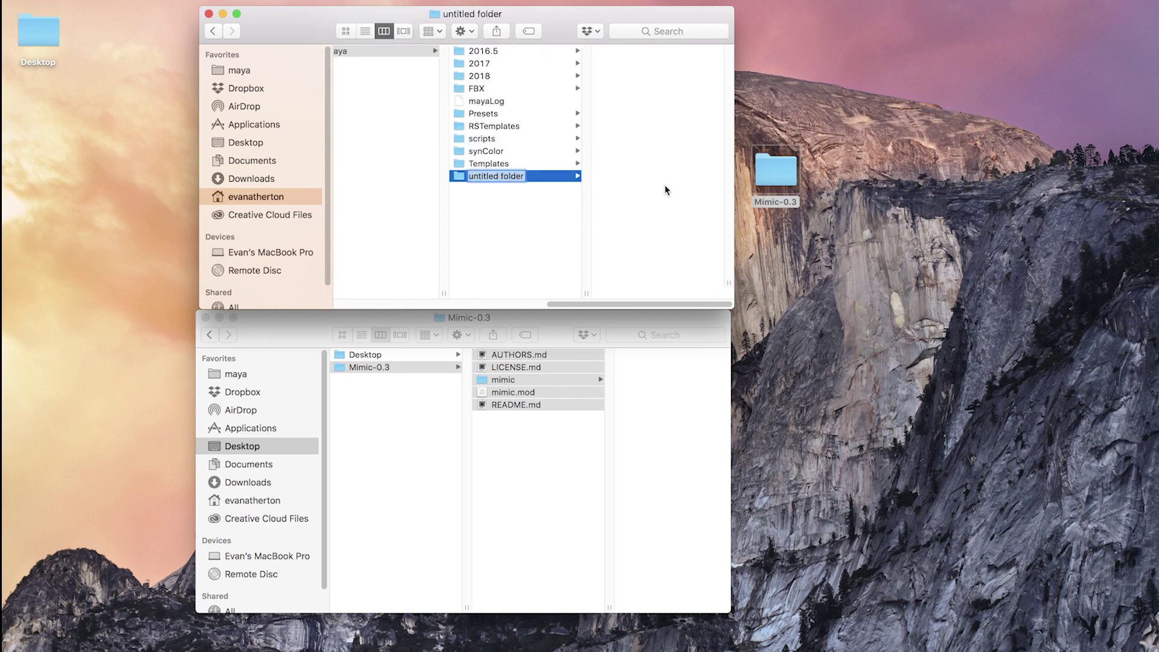
{"action": "type", "text": "modules"}
{"action": "key", "text": "Return"}
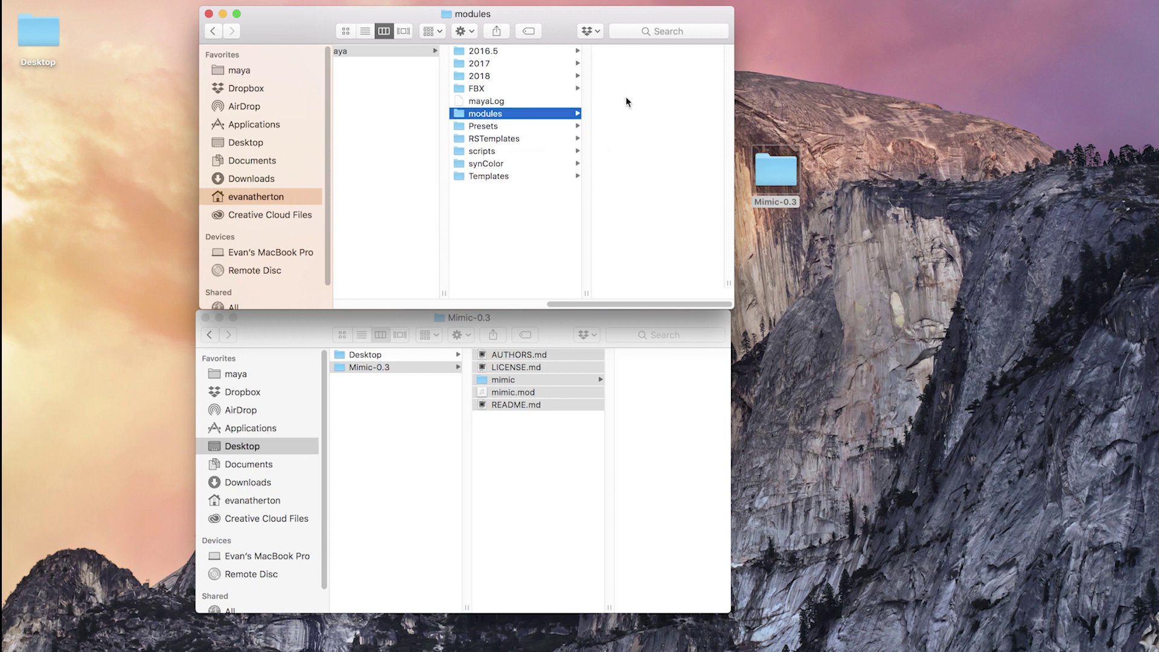
{"action": "key", "text": "super+v"}
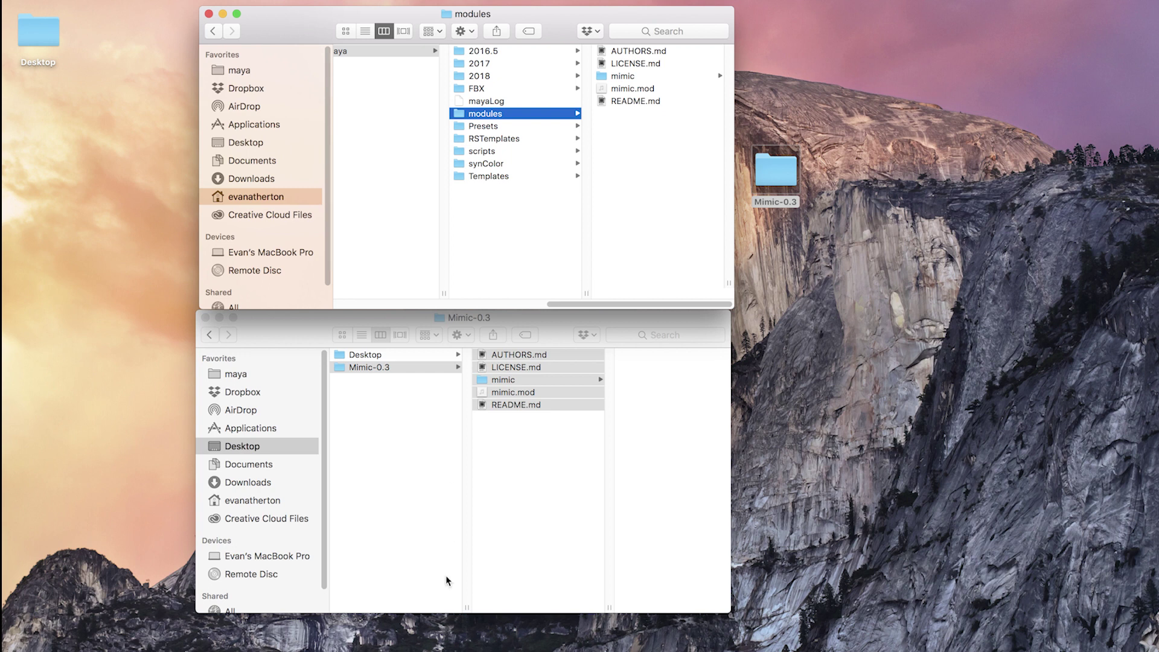
{"action": "left_click", "coordinate": [397, 627]}
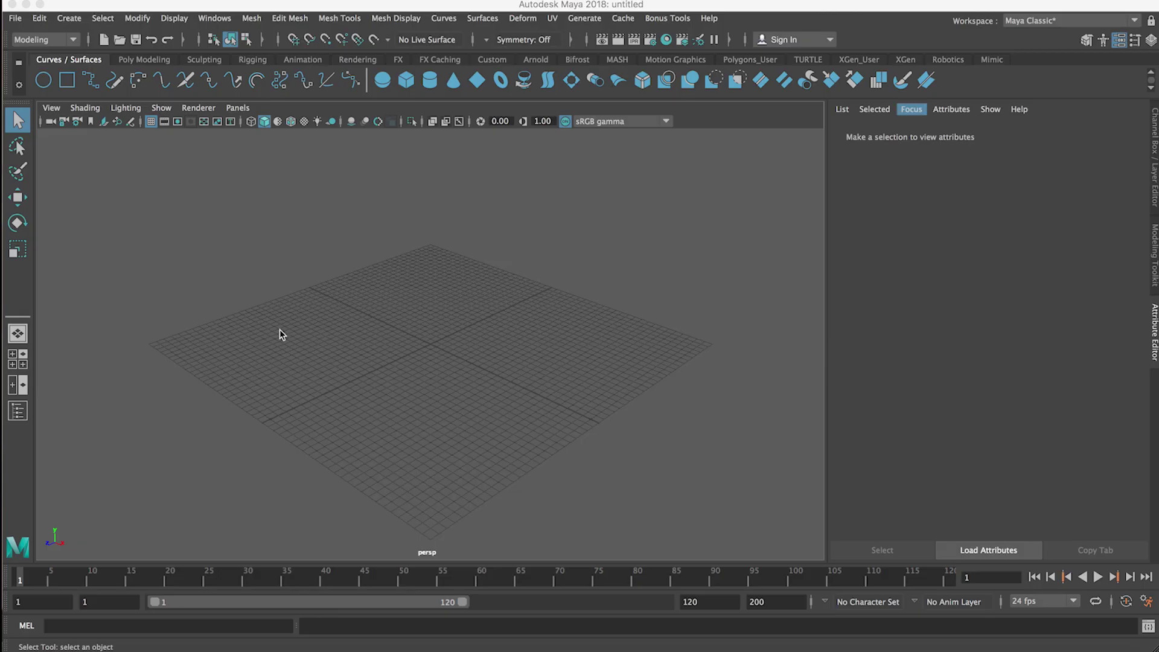
Step: Switch to the Mimic shelf and launch the MIMIC 0.3 window
{"action": "left_click", "coordinate": [990, 60]}
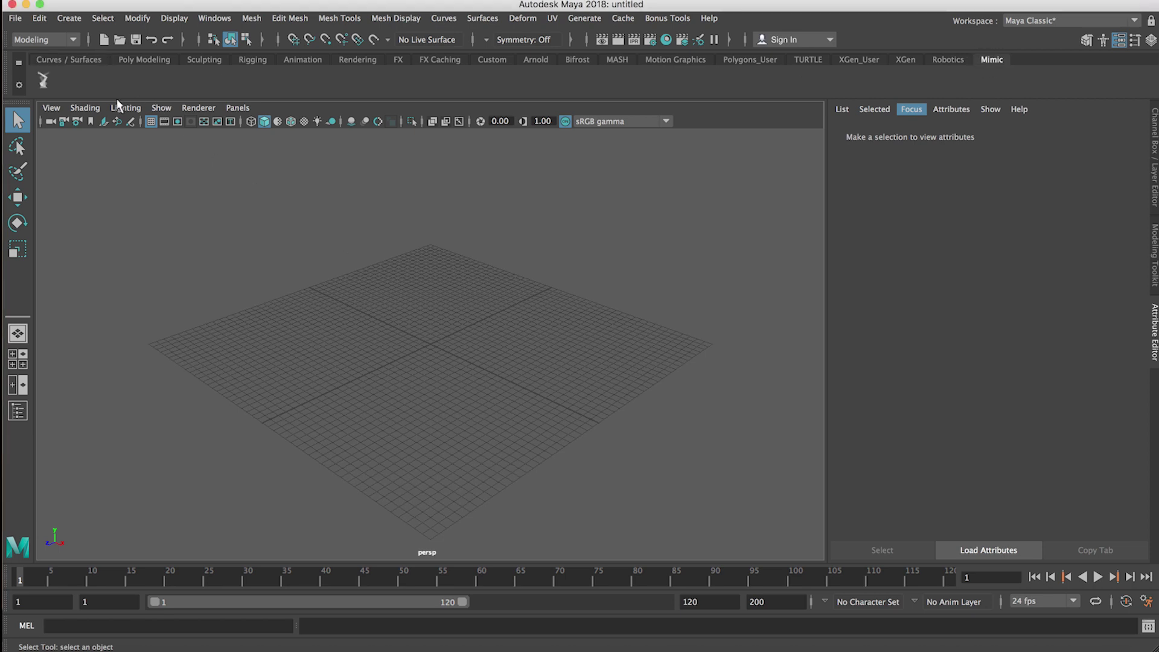
{"action": "left_click", "coordinate": [43, 81]}
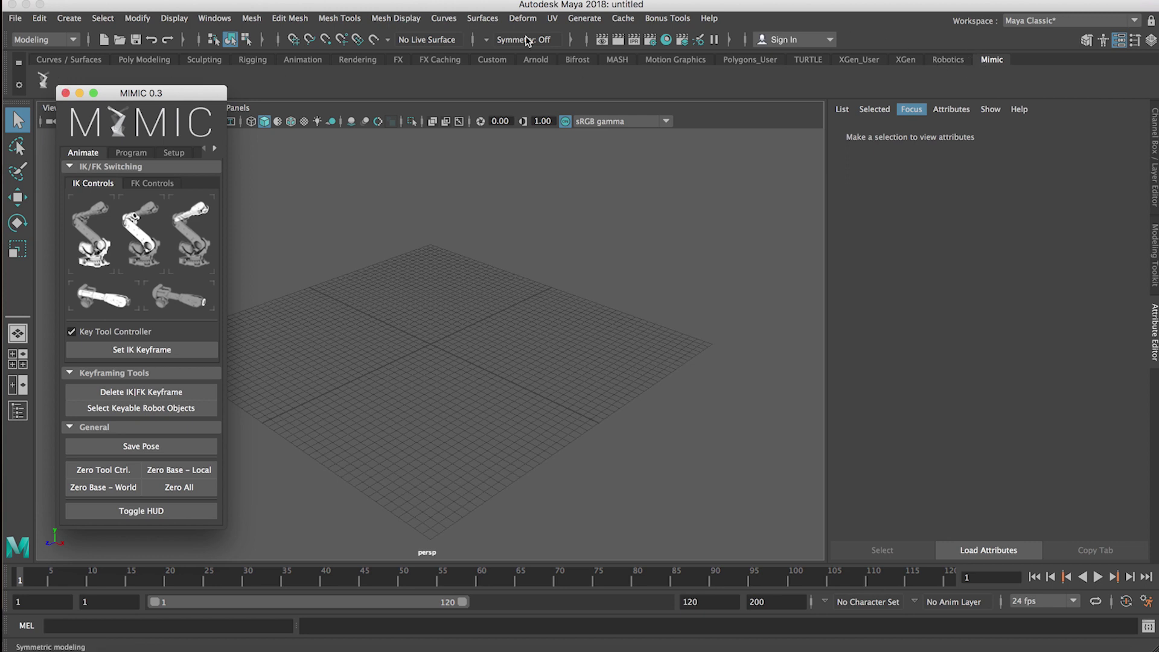
{"action": "left_click", "coordinate": [220, 20]}
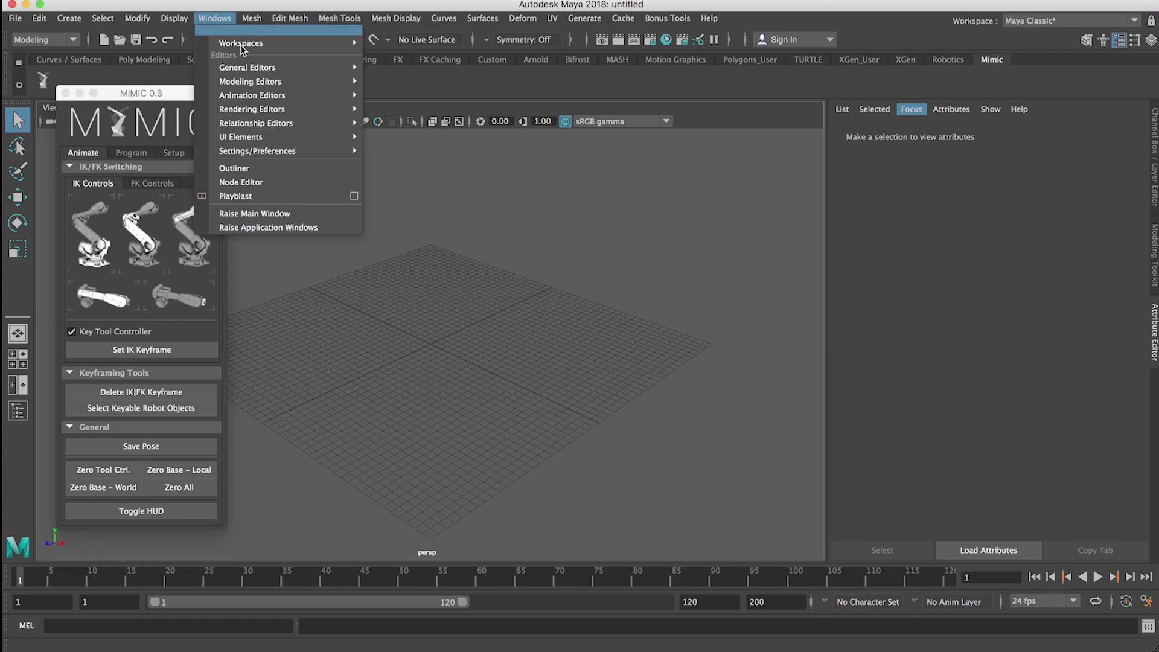
{"action": "mouse_move", "coordinate": [303, 154]}
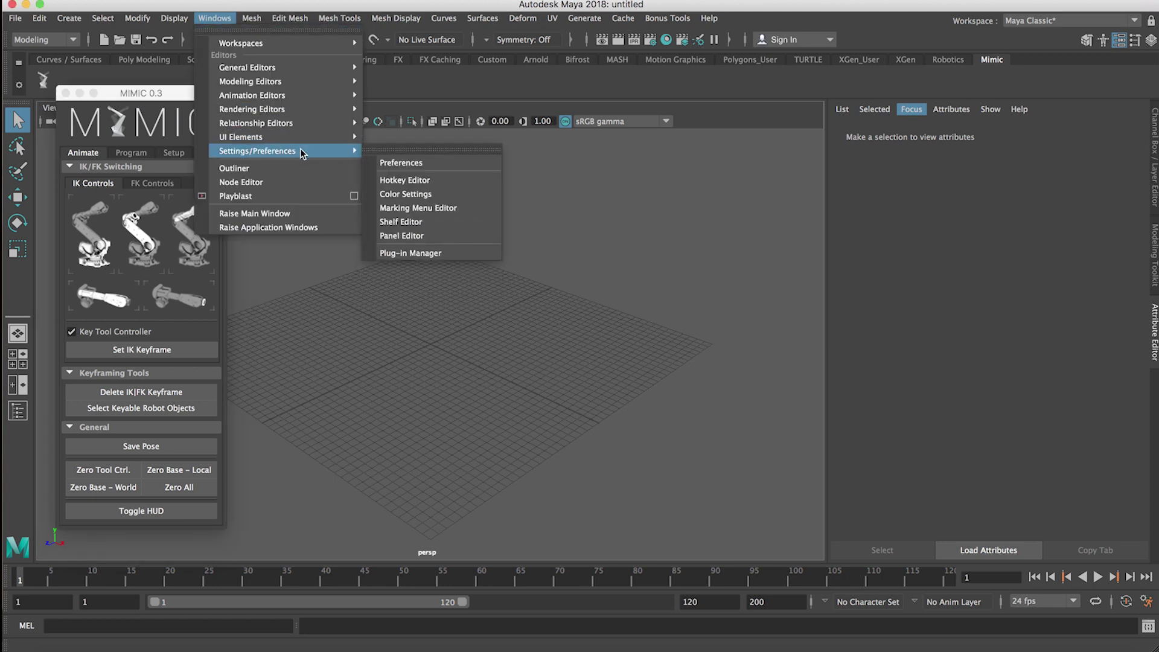
{"action": "left_click", "coordinate": [393, 253]}
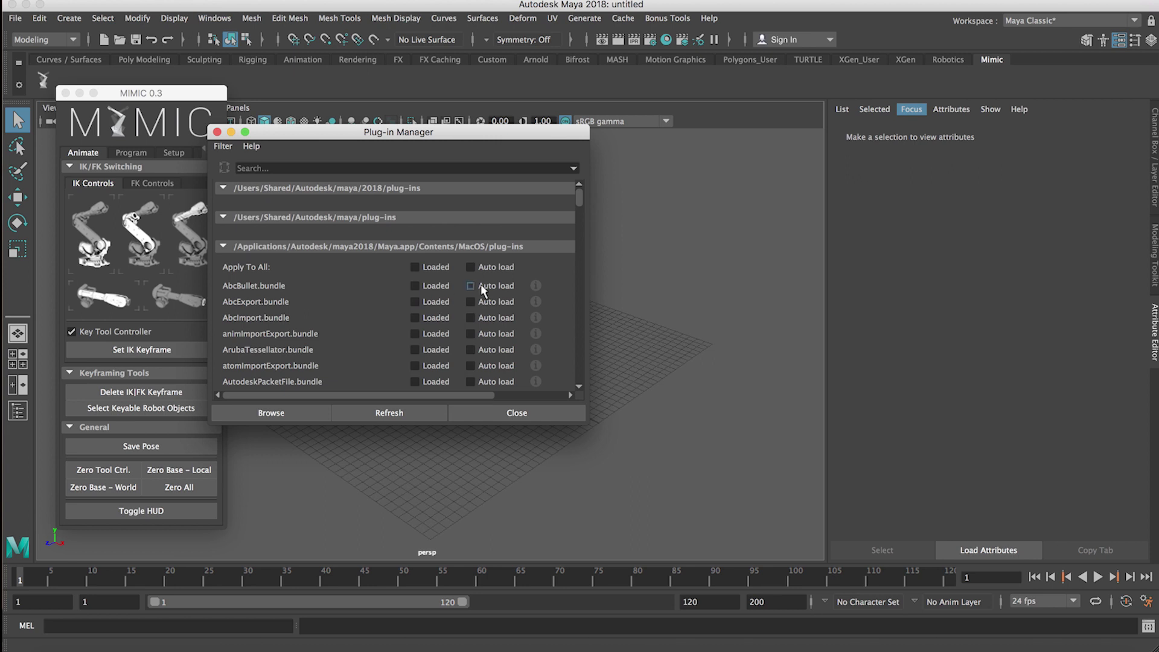
{"action": "scroll", "coordinate": [483, 291], "scroll_direction": "down", "scroll_amount": 15}
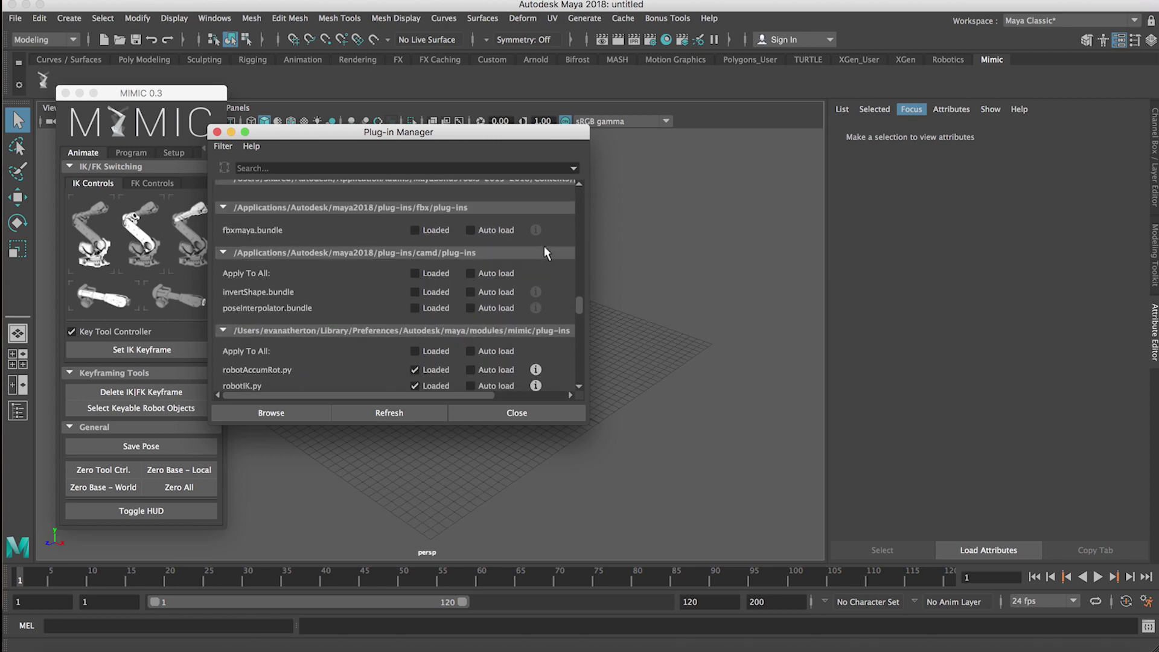
{"action": "scroll", "coordinate": [544, 257], "scroll_direction": "down", "scroll_amount": 5}
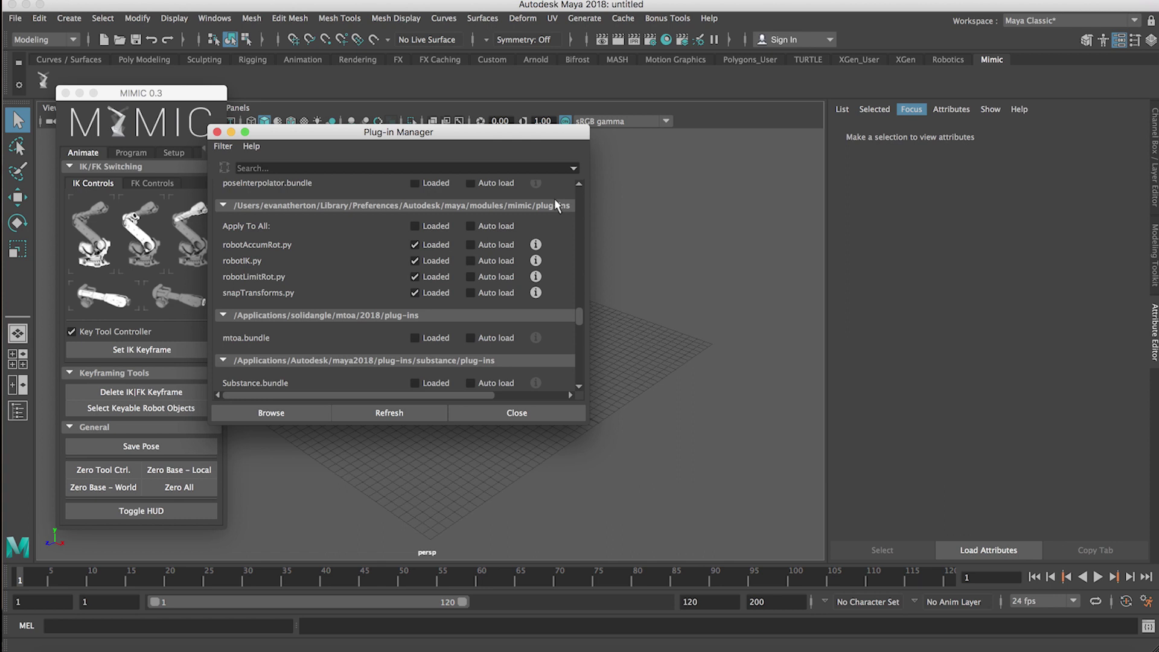
{"action": "left_click", "coordinate": [512, 415]}
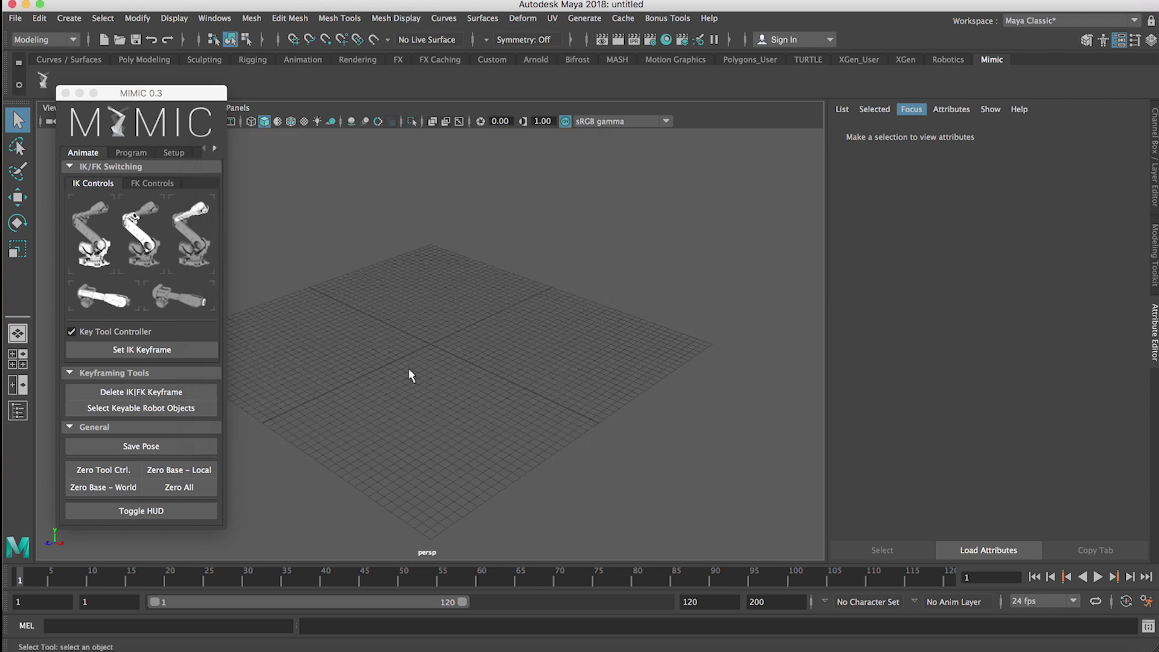
{"action": "left_click", "coordinate": [20, 87]}
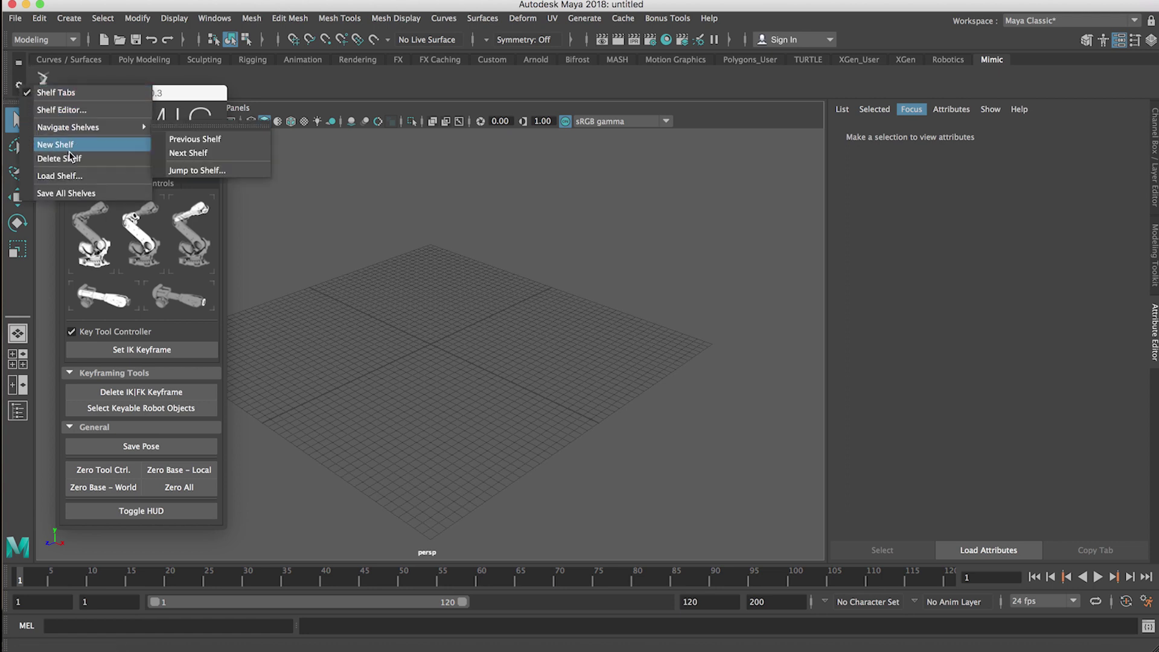
{"action": "left_click", "coordinate": [59, 176]}
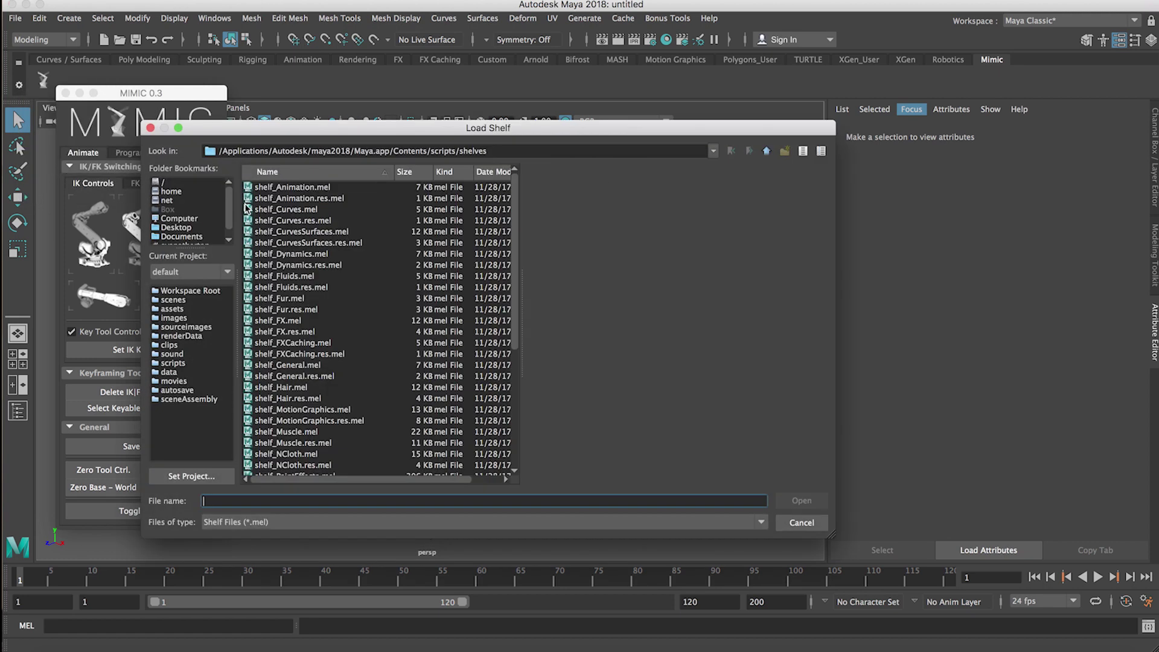
{"action": "left_click", "coordinate": [230, 229]}
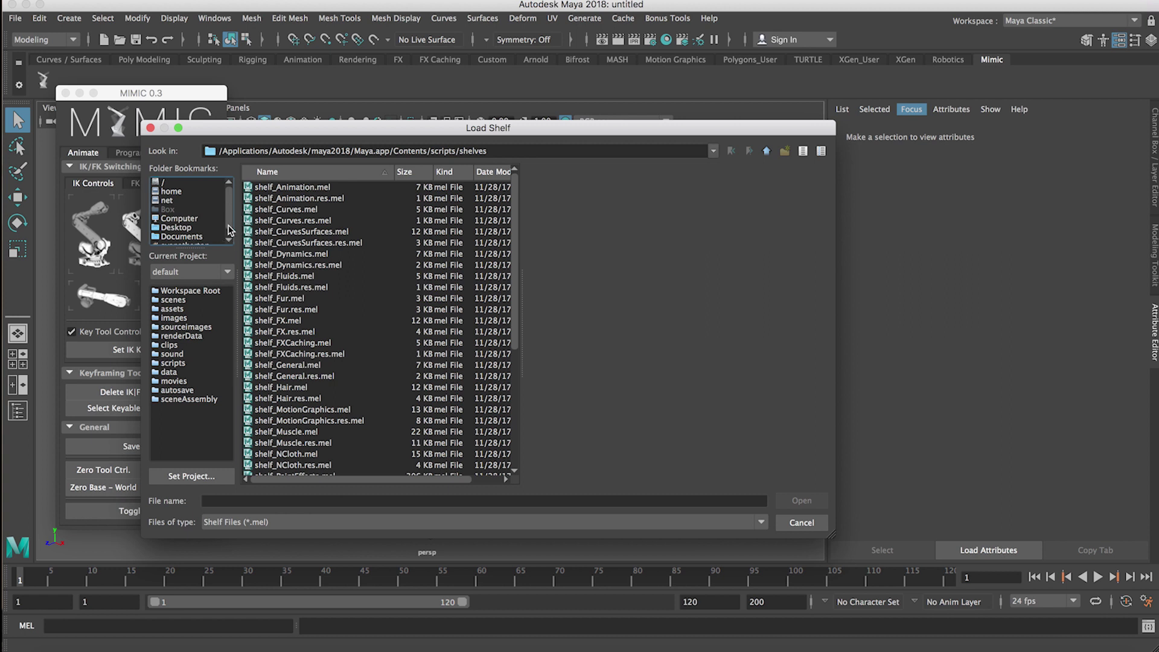
{"action": "left_click", "coordinate": [700, 151]}
{"action": "left_click", "coordinate": [312, 192]}
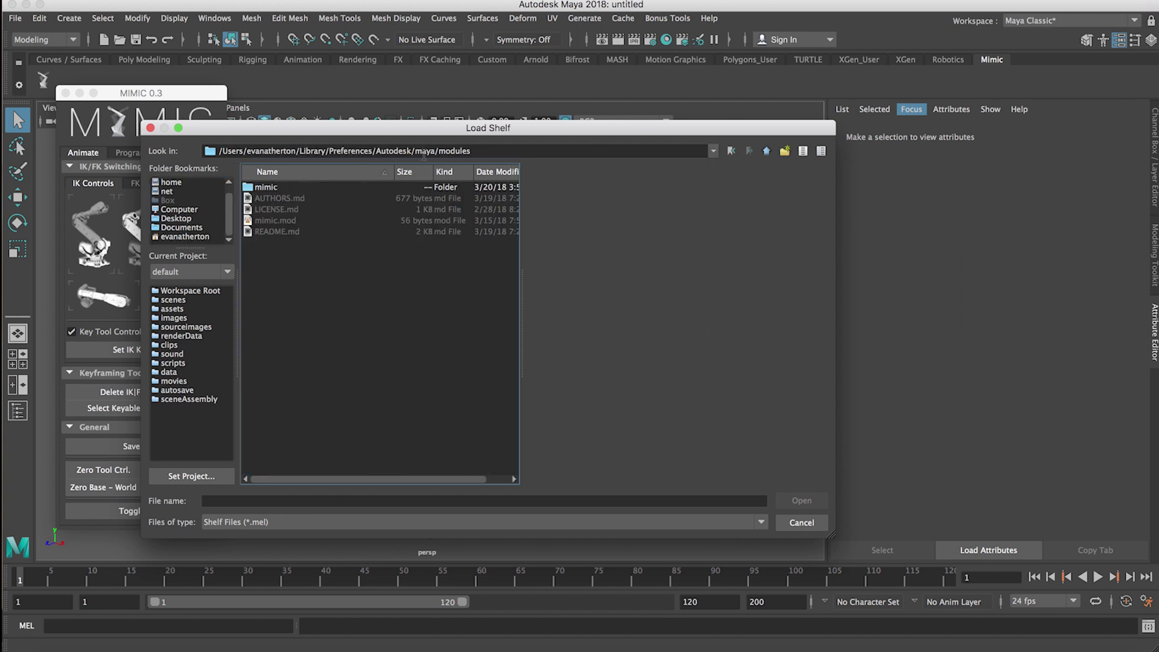
{"action": "double_click", "coordinate": [272, 188]}
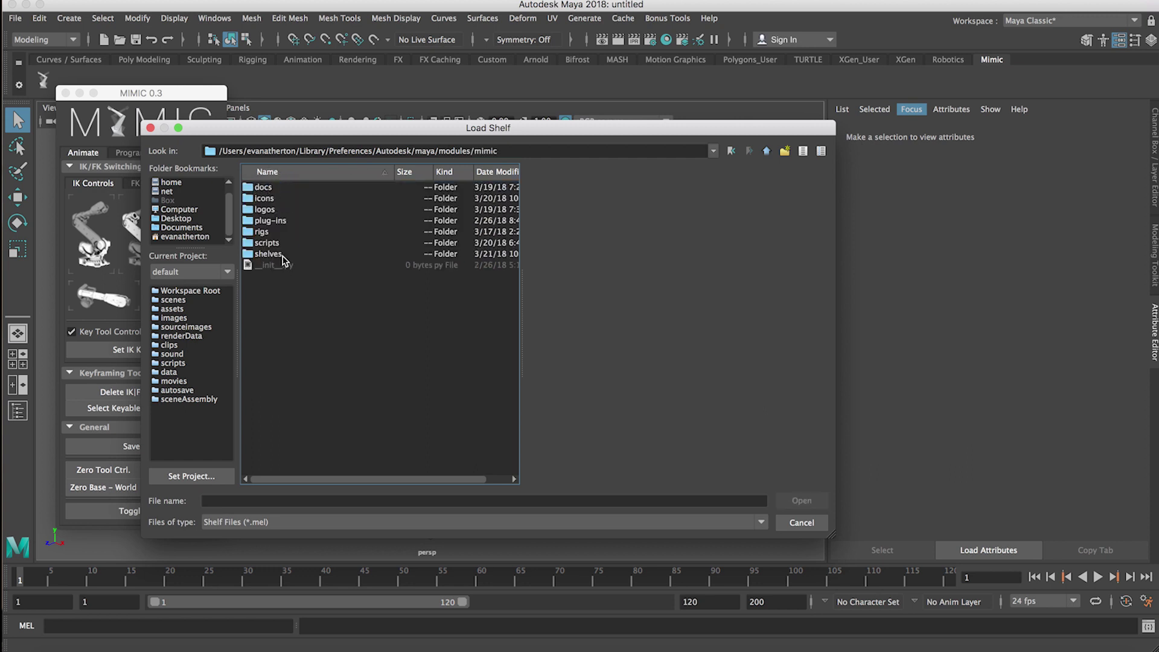
{"action": "double_click", "coordinate": [265, 254]}
{"action": "left_click", "coordinate": [274, 189]}
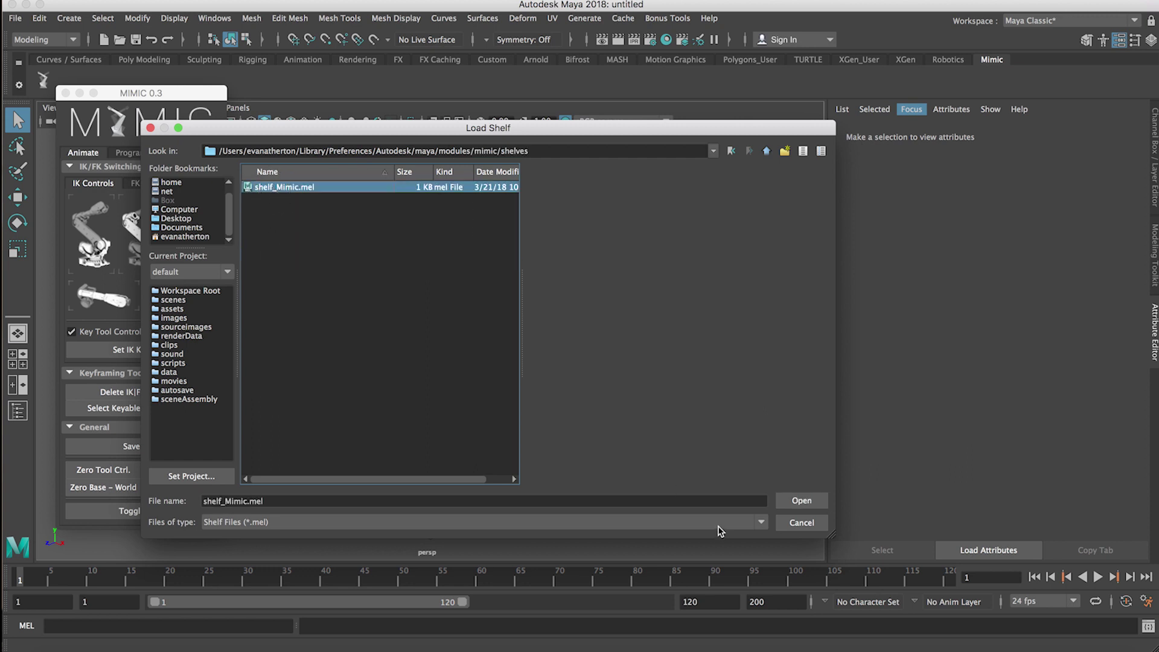
{"action": "left_click", "coordinate": [788, 523]}
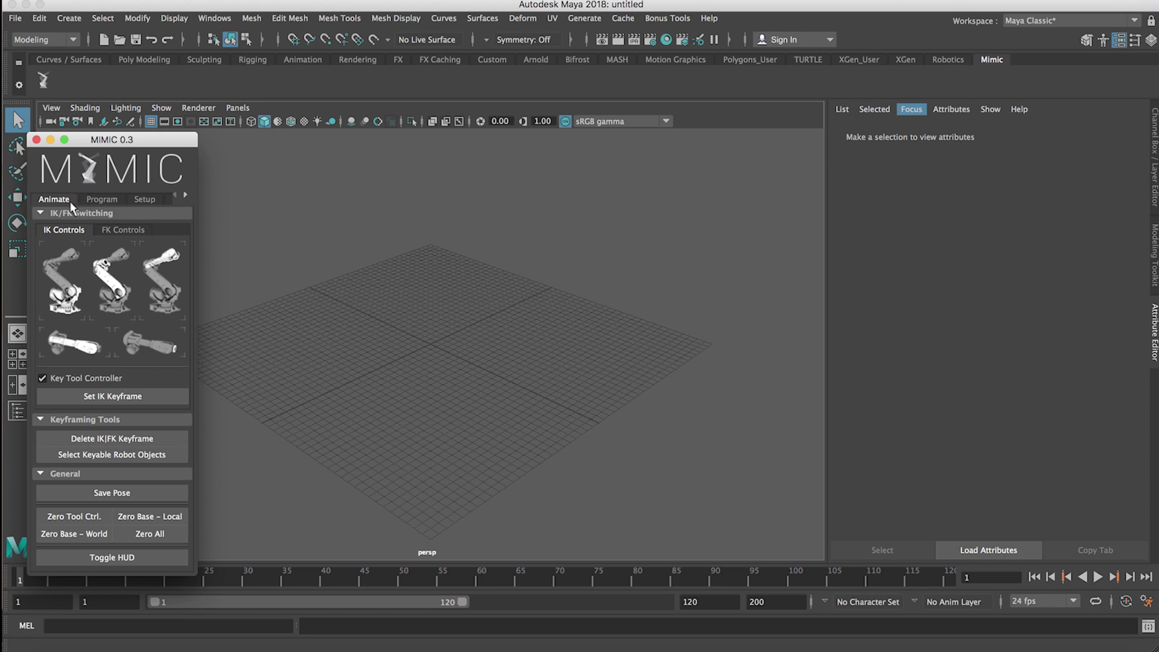
Step: Show the MIMIC Setup tab with KUKA KR60-3 under Add Robot
{"action": "left_click", "coordinate": [146, 201]}
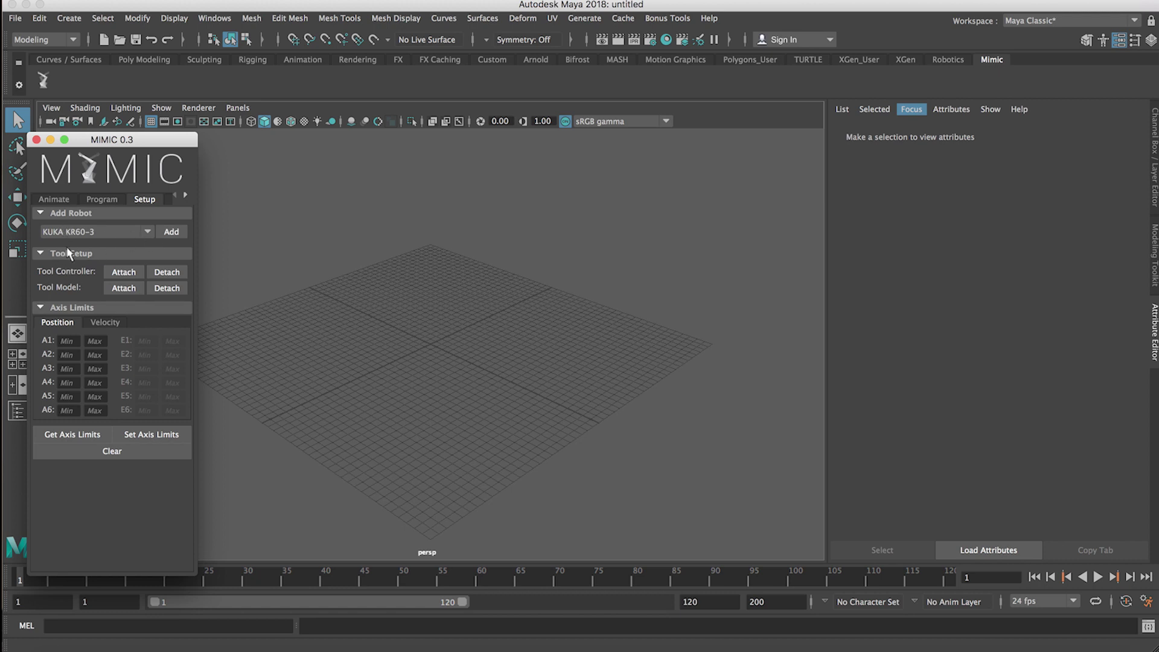
Step: Add the KUKA KR60-3 robot, zoom in on it, and turn on textured shading
{"action": "left_click", "coordinate": [170, 235]}
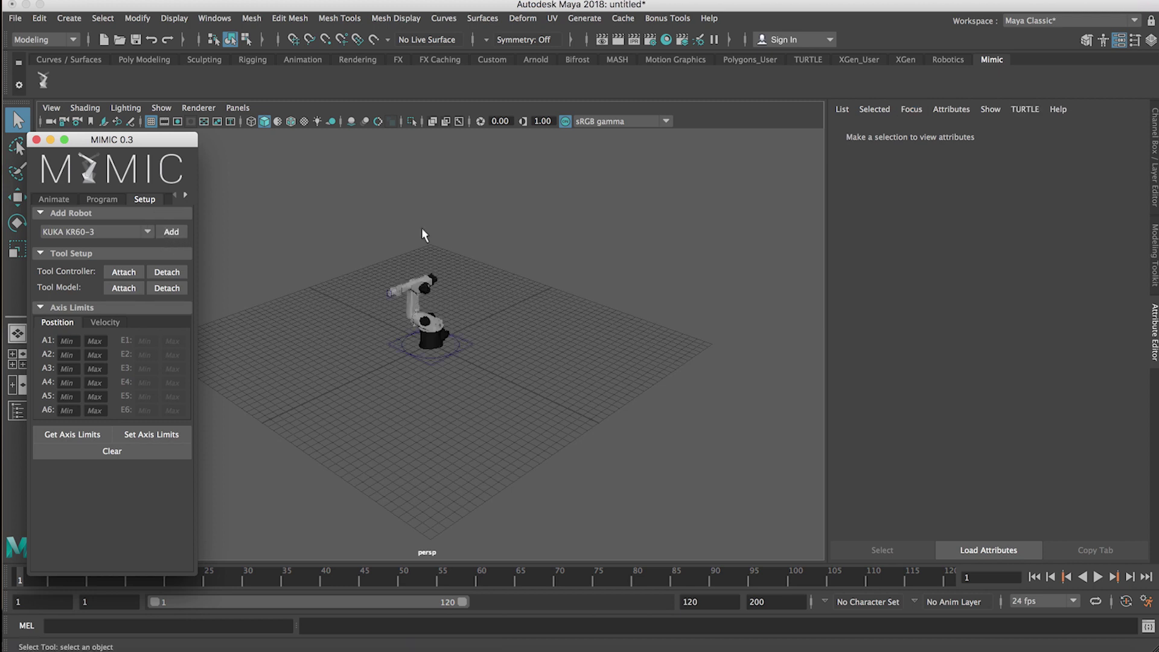
{"action": "scroll", "coordinate": [408, 252], "scroll_direction": "up", "scroll_amount": 4}
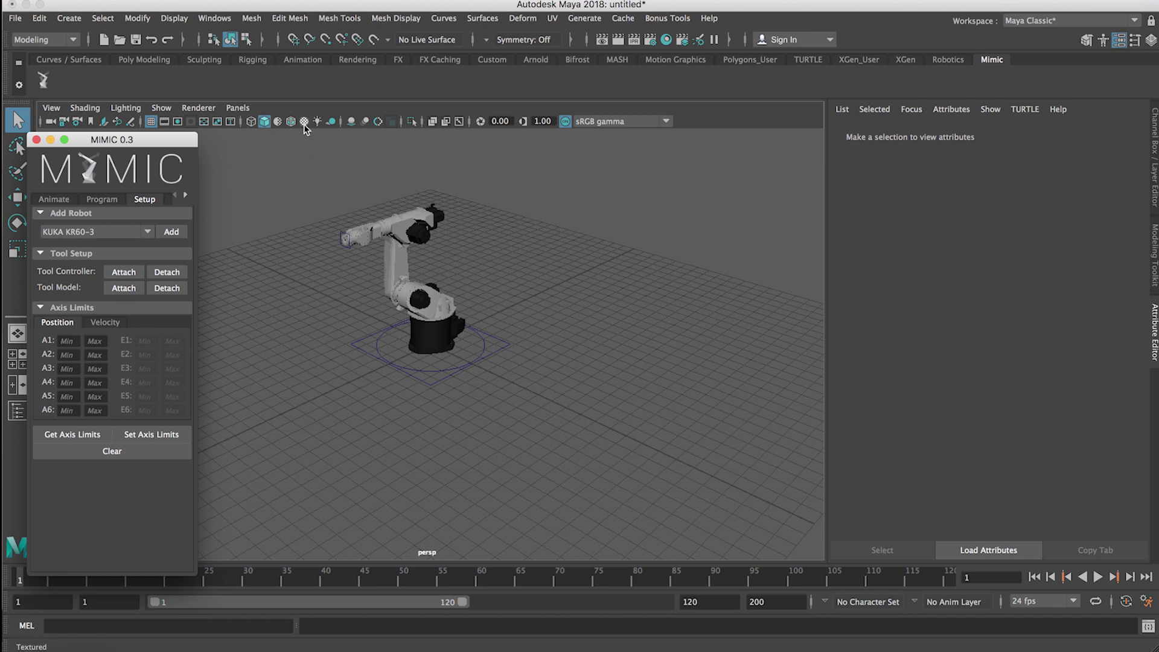
{"action": "left_click", "coordinate": [304, 122]}
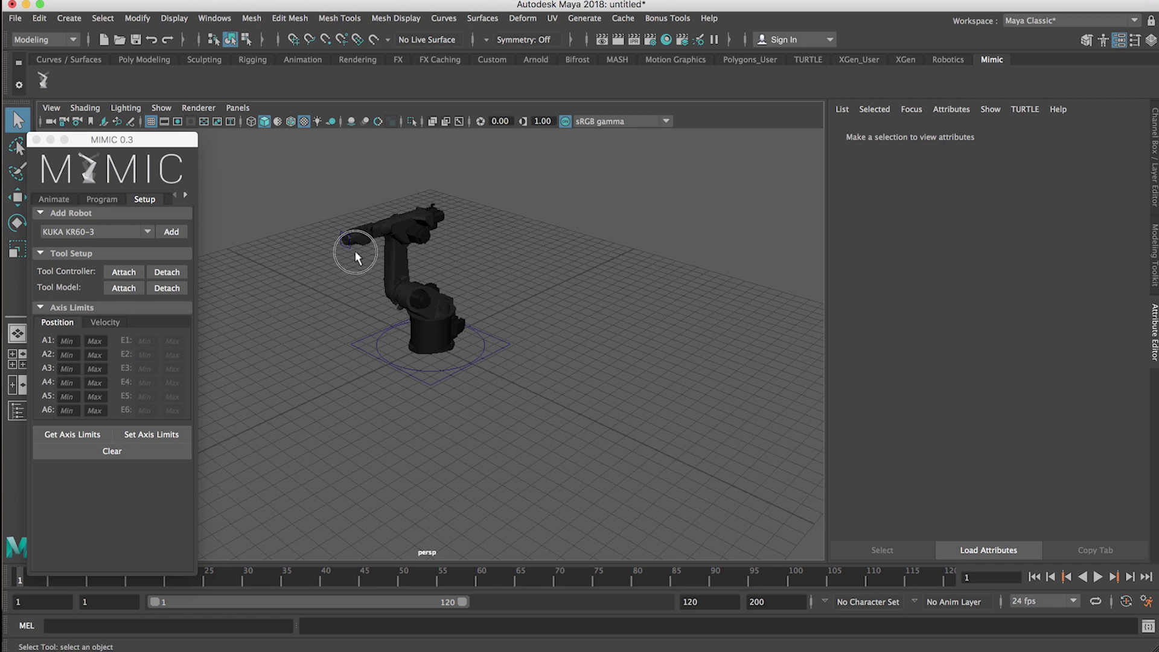
Step: Move target_CTRL up and left to translate -3.897, 5.029, -25.350, reposing the arm
{"action": "left_click", "coordinate": [341, 238]}
{"action": "key", "text": "w"}
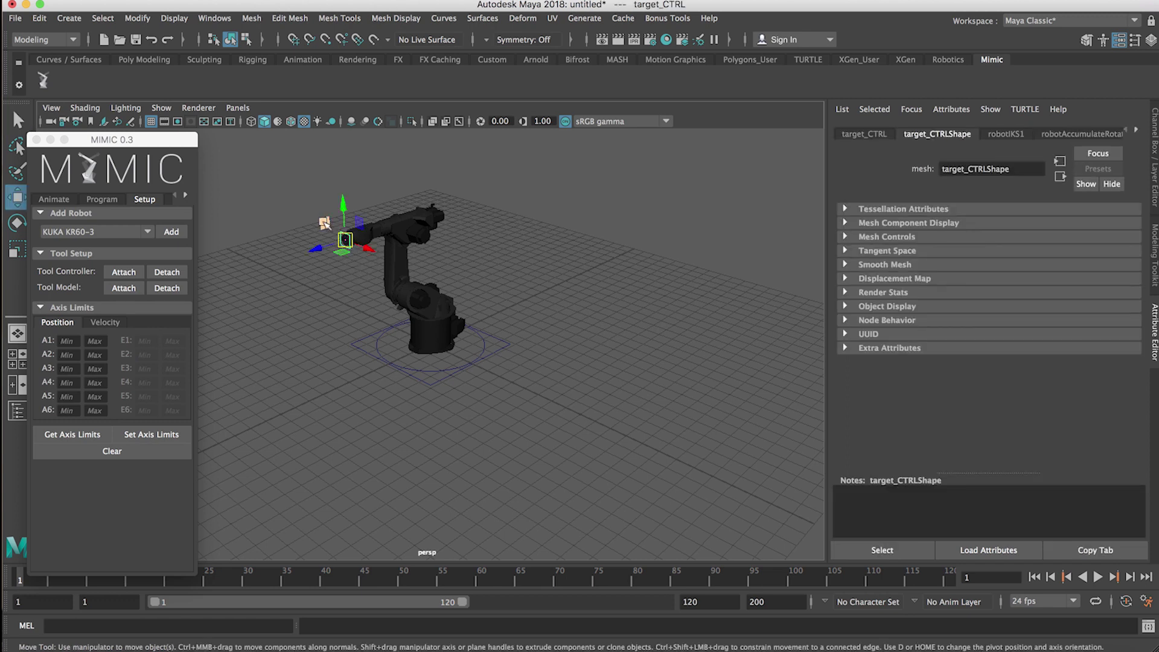
{"action": "left_click_drag", "start_coordinate": [324, 224], "coordinate": [408, 213]}
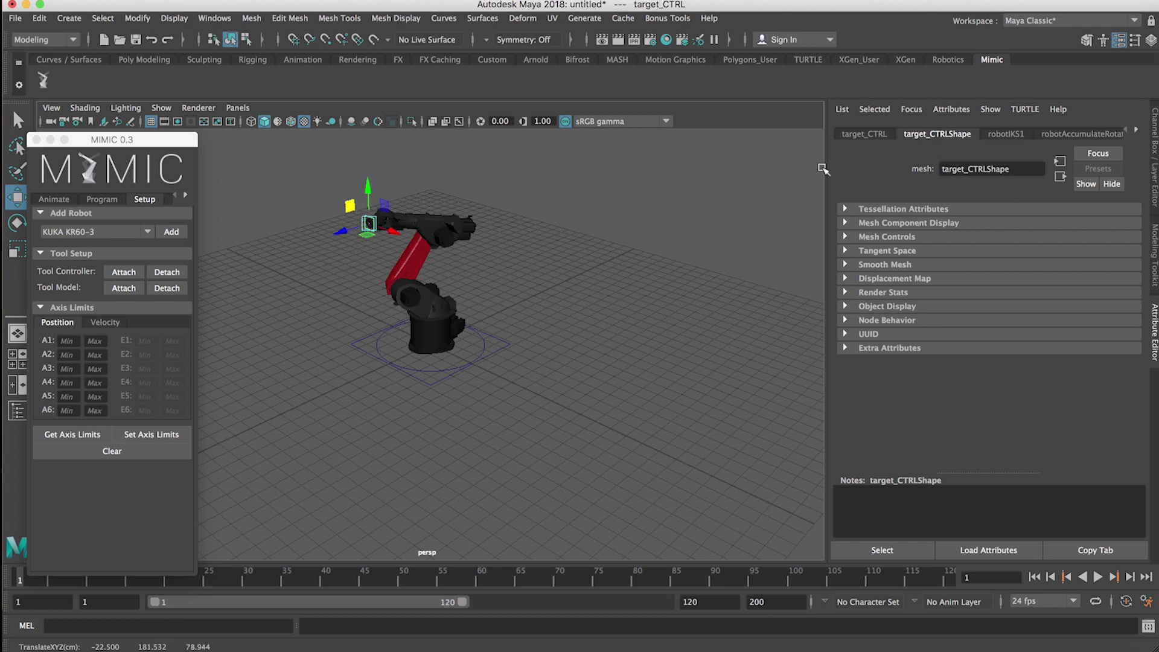
{"action": "left_click", "coordinate": [857, 134]}
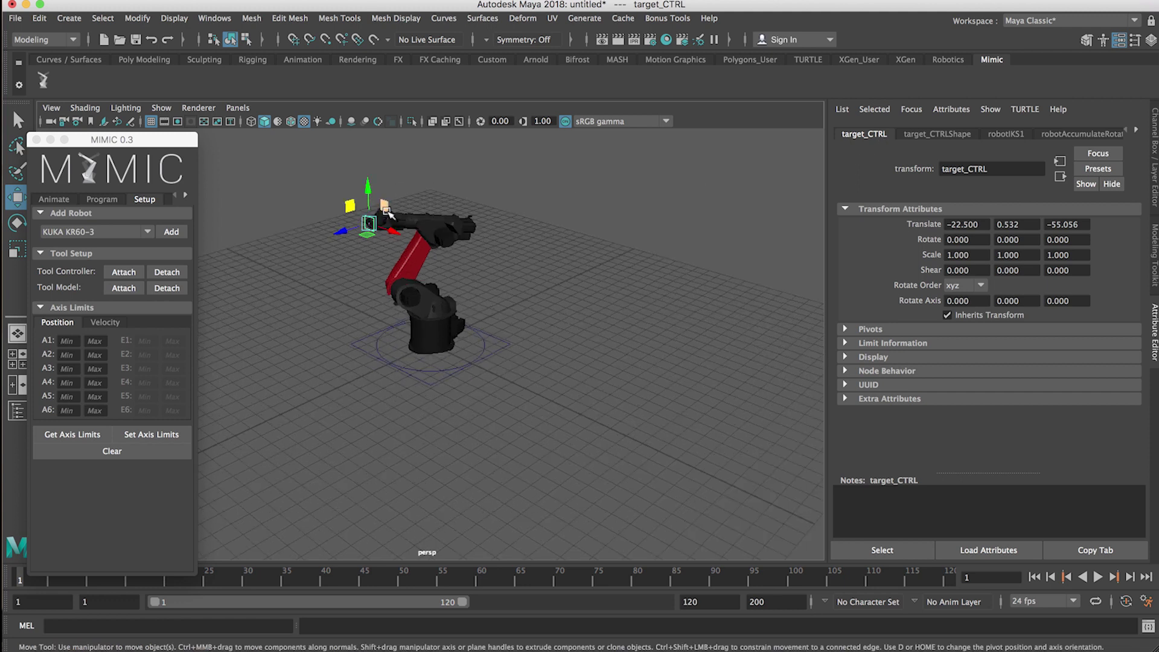
{"action": "scroll", "coordinate": [530, 271], "scroll_direction": "up", "scroll_amount": 3}
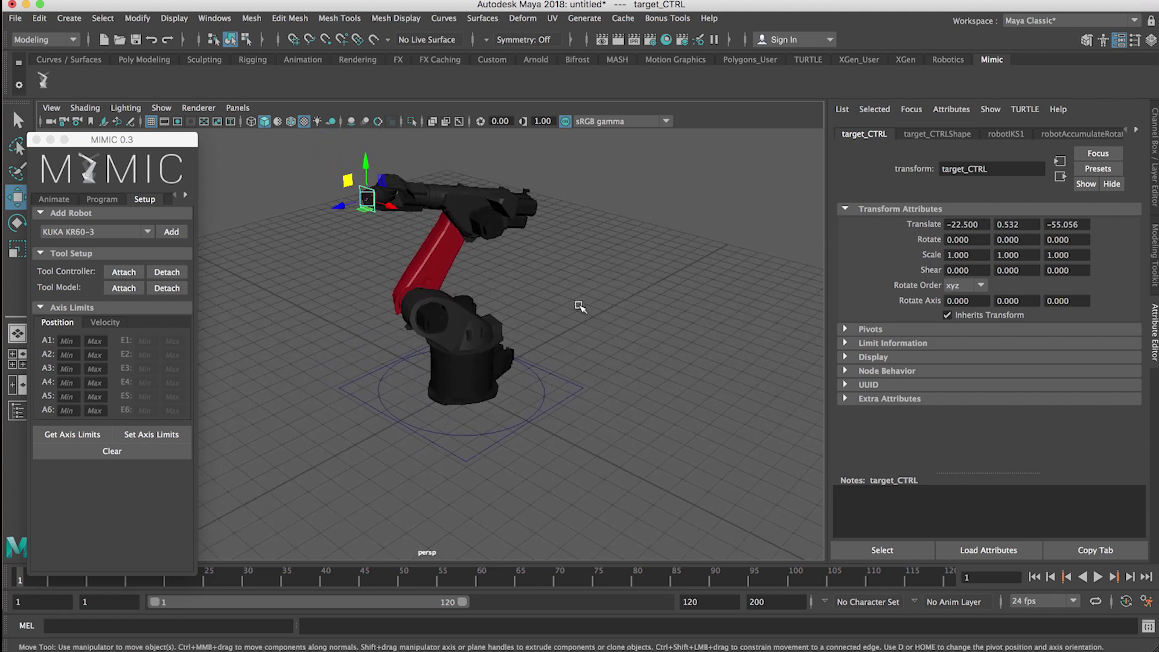
{"action": "left_click_drag", "start_coordinate": [366, 197], "coordinate": [335, 193]}
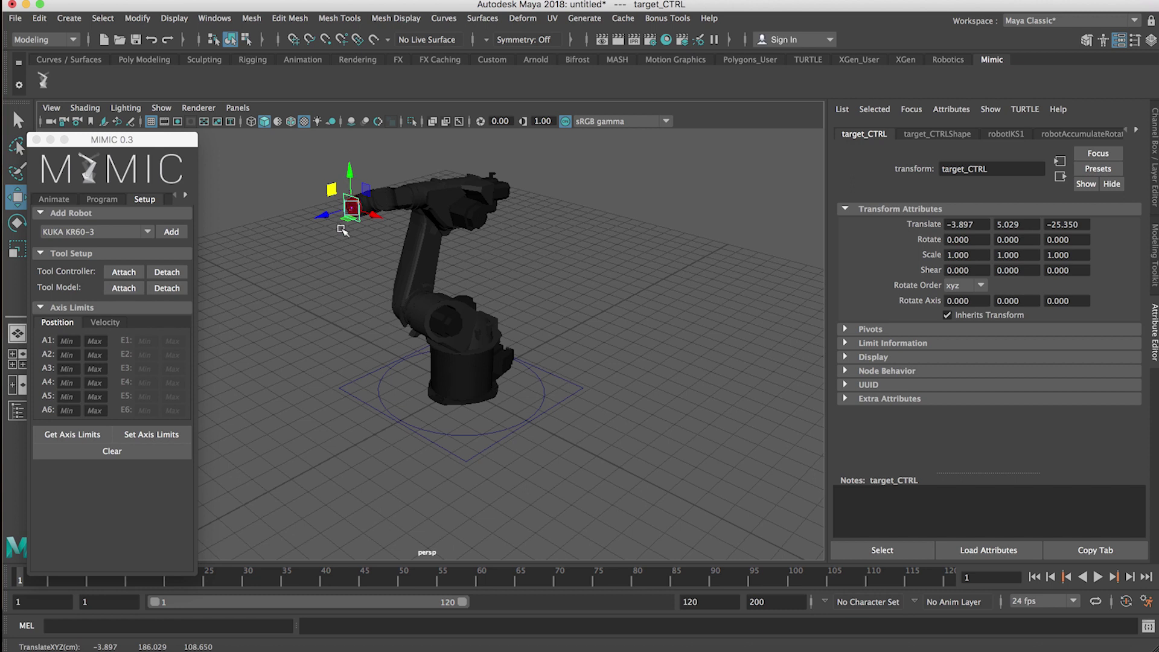
Step: Tilt the IK target to Rotate X 21.574°
{"action": "key", "text": "e"}
{"action": "left_click_drag", "start_coordinate": [352, 224], "coordinate": [335, 199]}
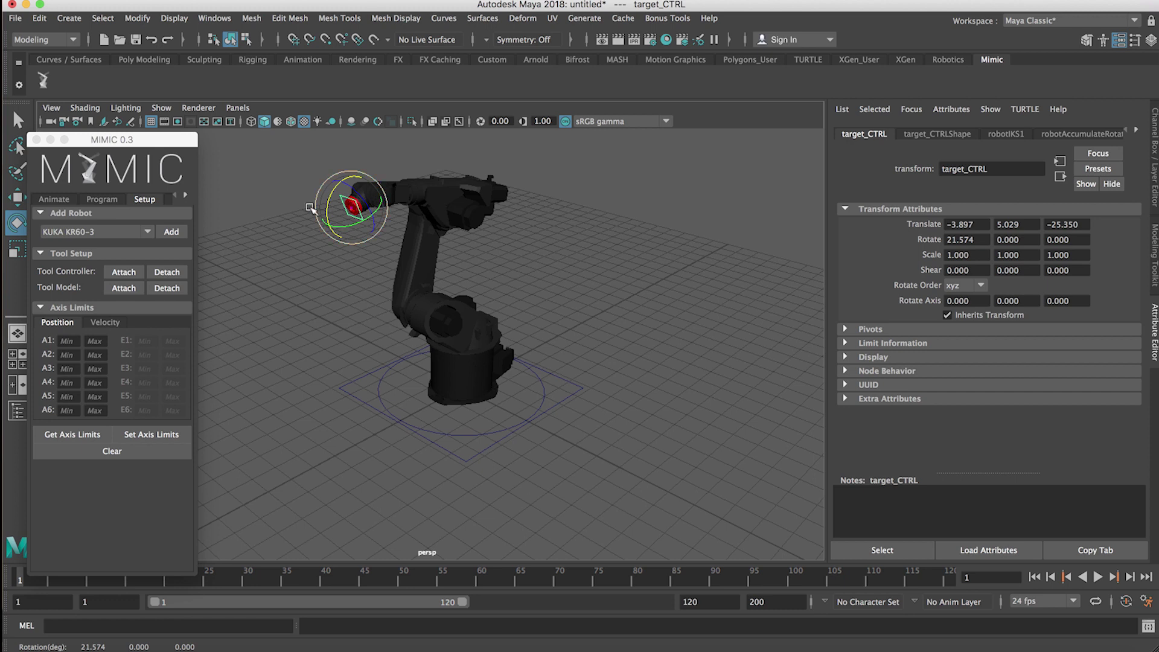
{"action": "left_click", "coordinate": [312, 208]}
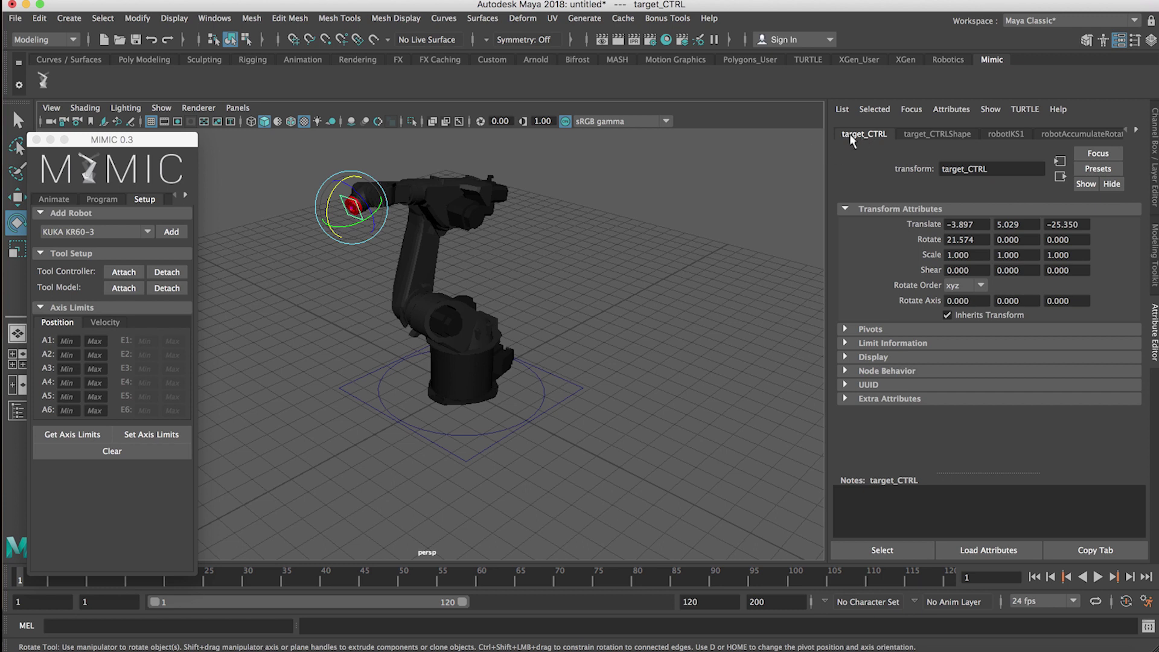
Step: Review target_CTRL's Extra Attributes: IK configurations, joint values, axis limits and robot definition
{"action": "left_click", "coordinate": [845, 399]}
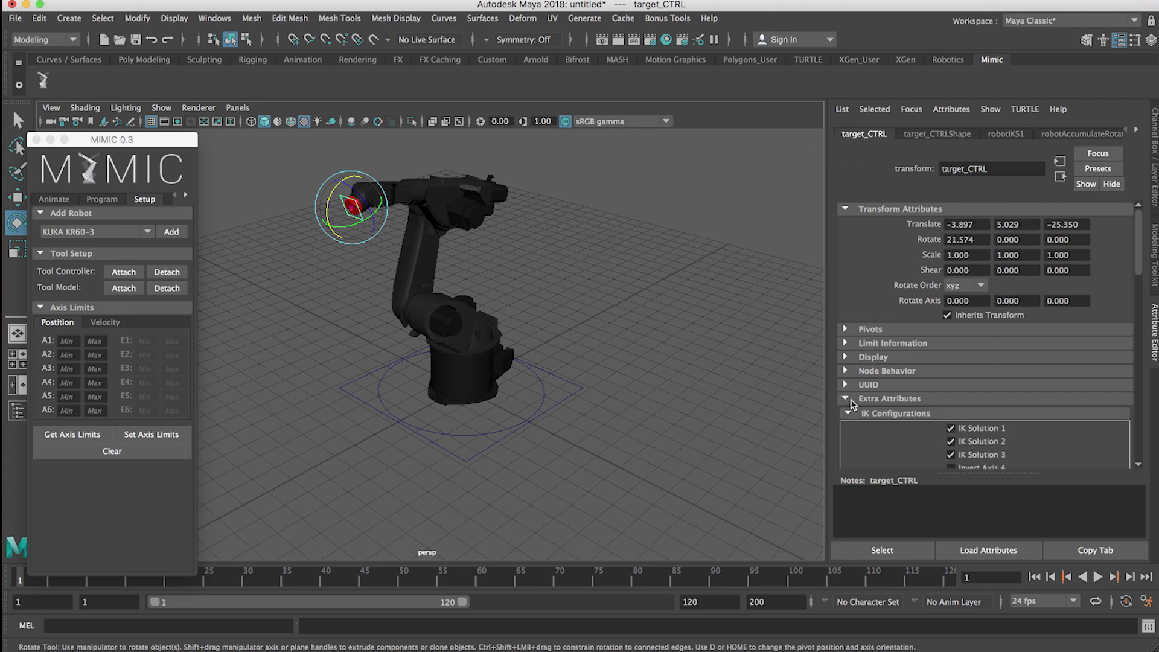
{"action": "scroll", "coordinate": [890, 292], "scroll_direction": "down", "scroll_amount": 5}
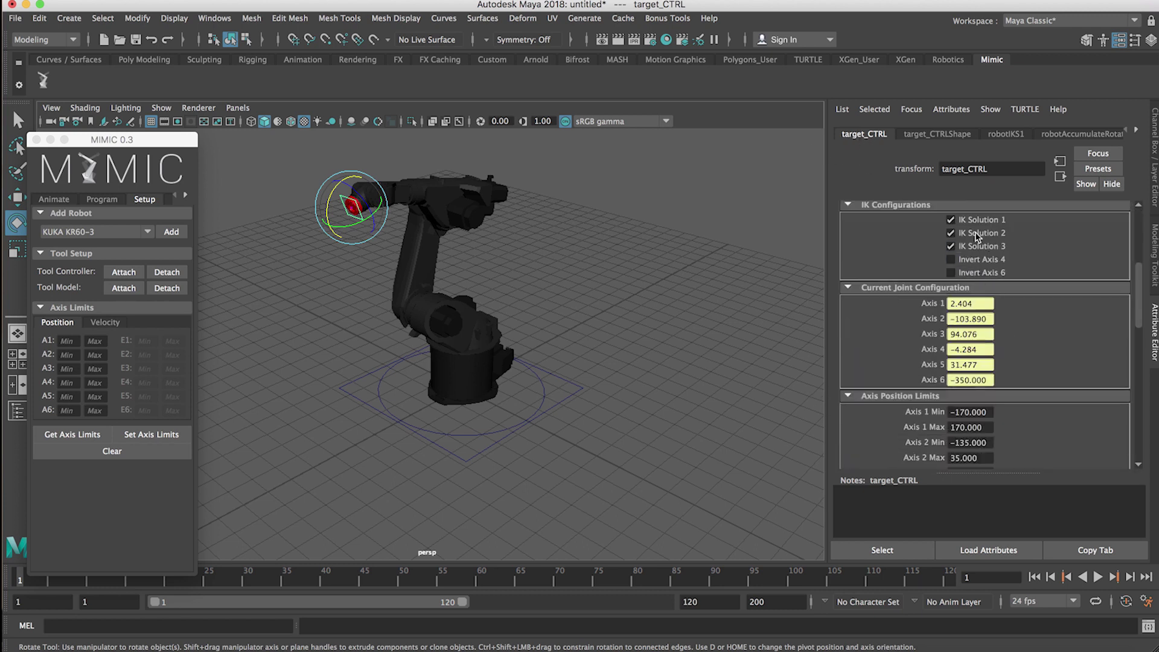
{"action": "scroll", "coordinate": [915, 276], "scroll_direction": "down", "scroll_amount": 3}
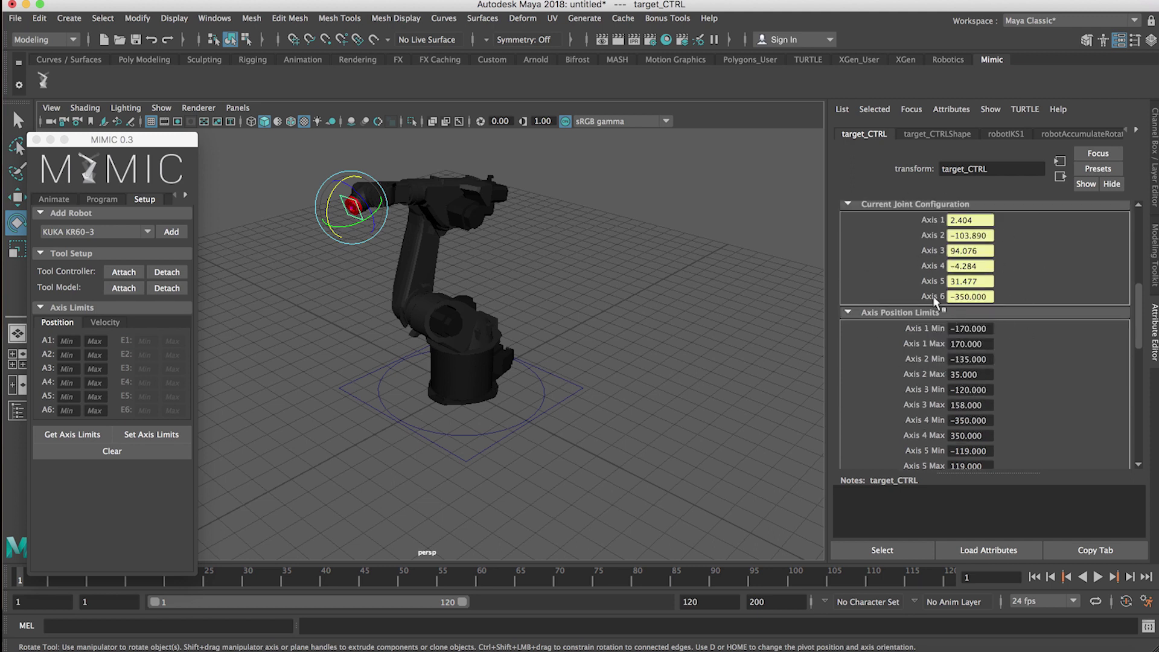
{"action": "scroll", "coordinate": [921, 297], "scroll_direction": "down", "scroll_amount": 1}
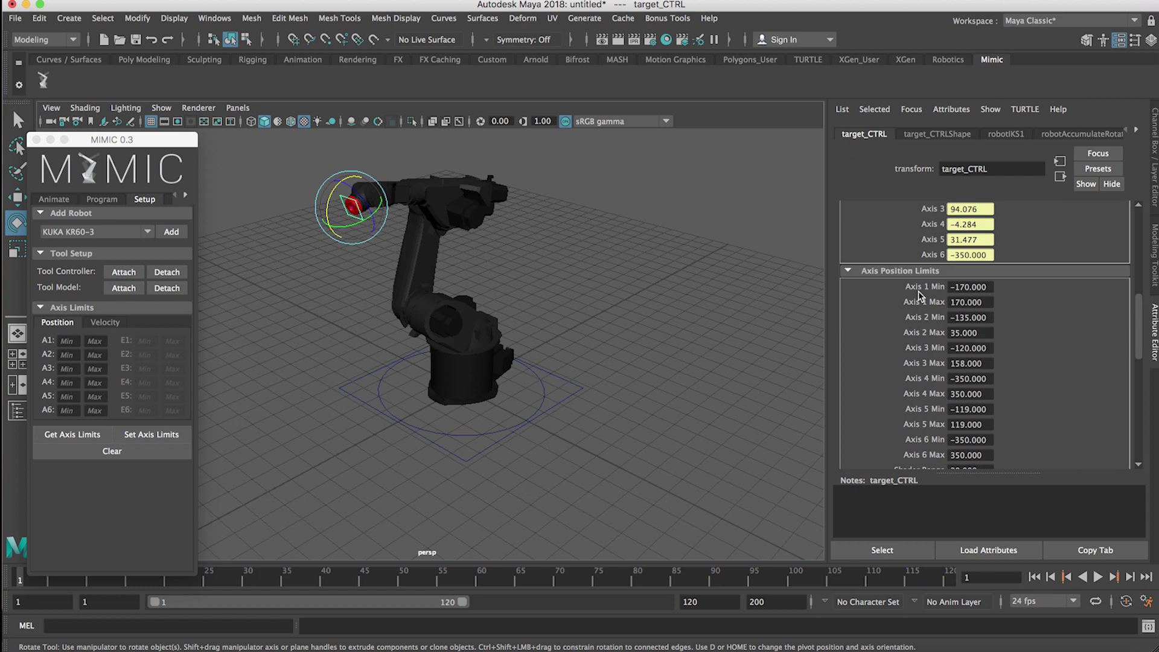
{"action": "scroll", "coordinate": [917, 294], "scroll_direction": "down", "scroll_amount": 5}
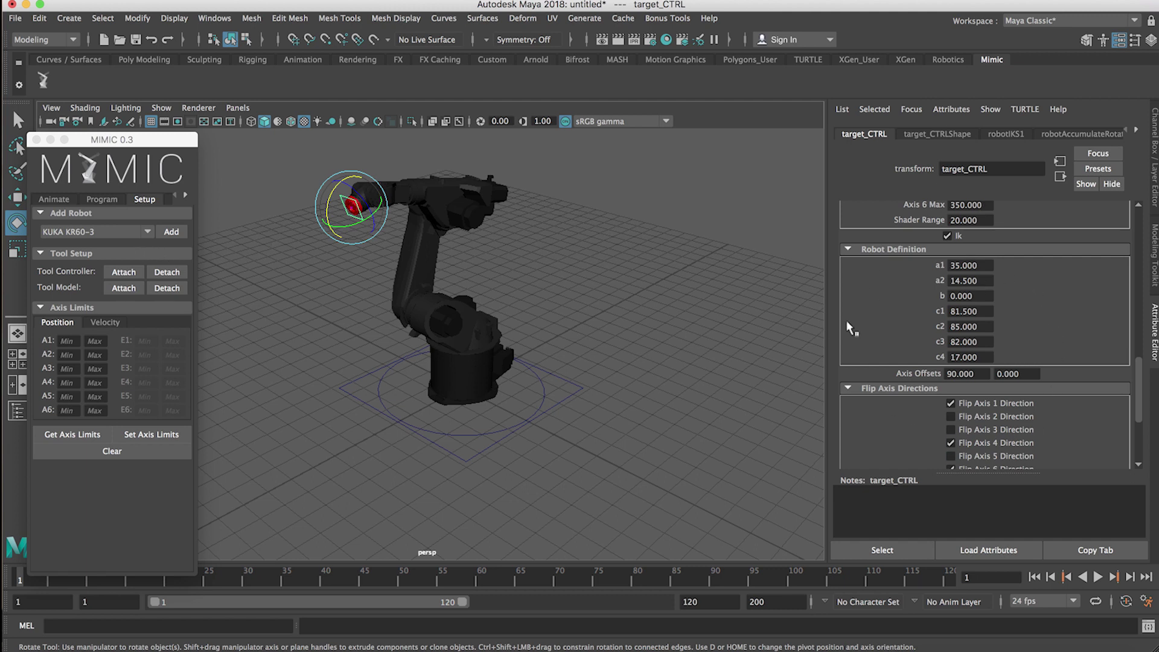
{"action": "scroll", "coordinate": [852, 329], "scroll_direction": "down", "scroll_amount": 5}
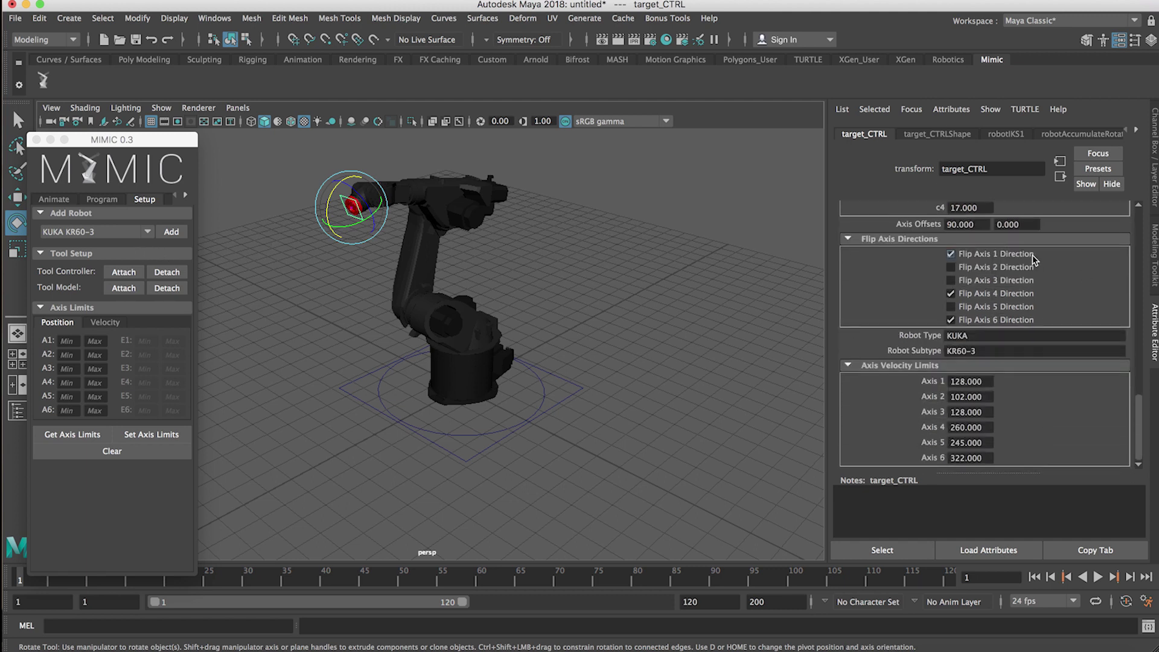
{"action": "scroll", "coordinate": [1009, 288], "scroll_direction": "up", "scroll_amount": 5}
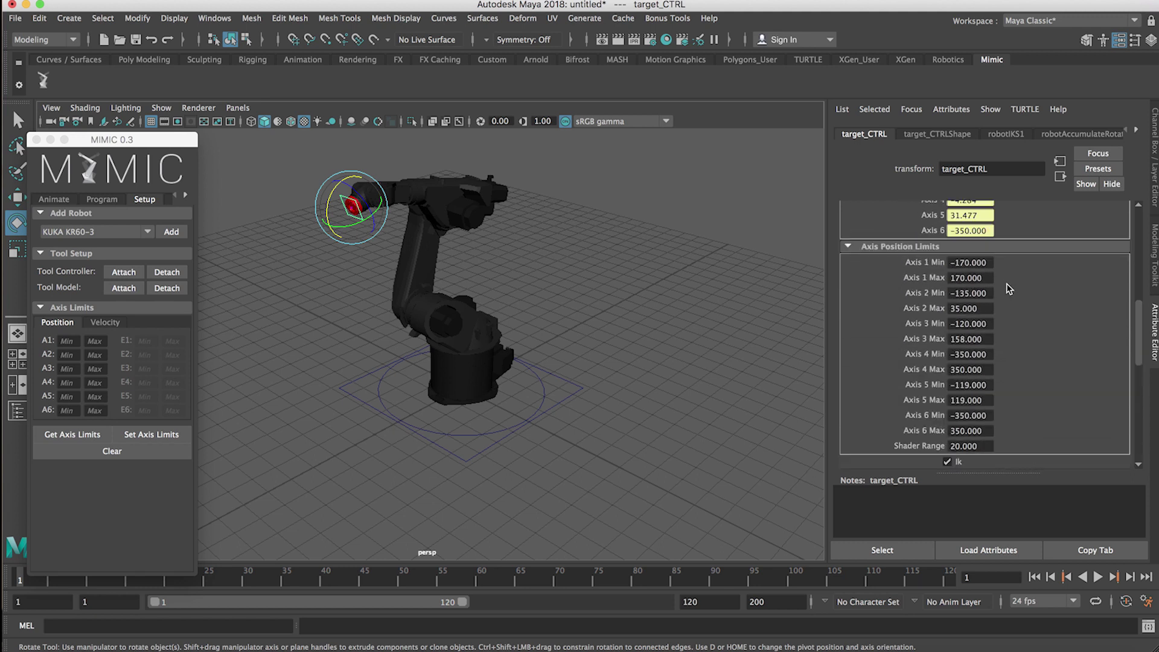
{"action": "scroll", "coordinate": [1008, 289], "scroll_direction": "up", "scroll_amount": 3}
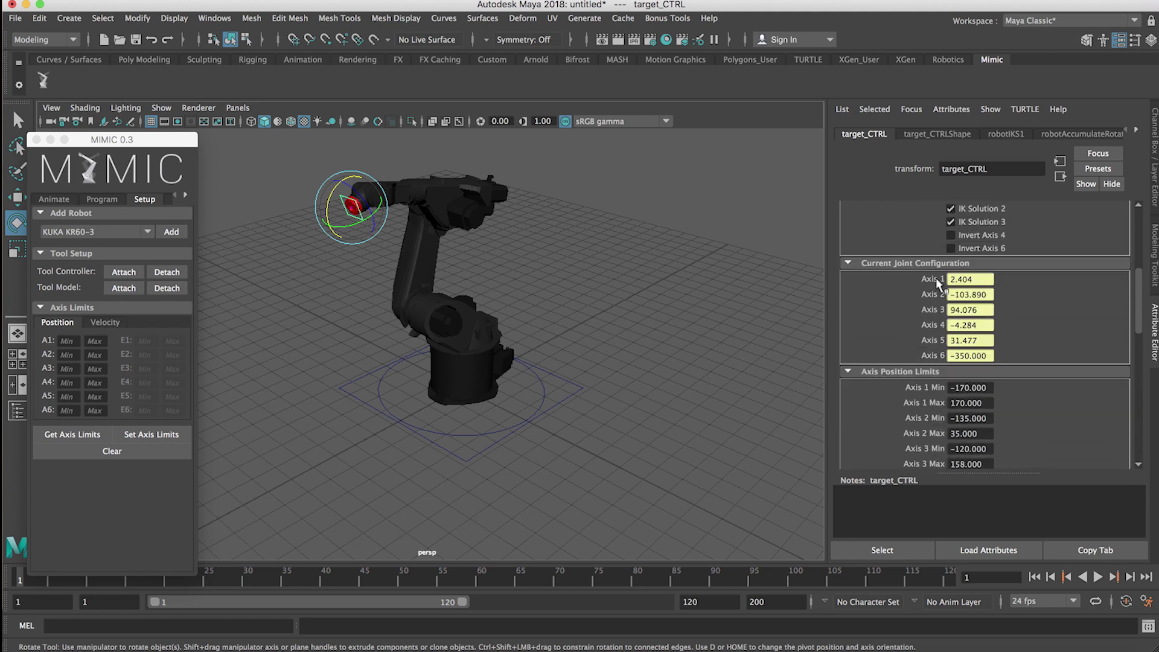
{"action": "scroll", "coordinate": [978, 314], "scroll_direction": "up", "scroll_amount": 3}
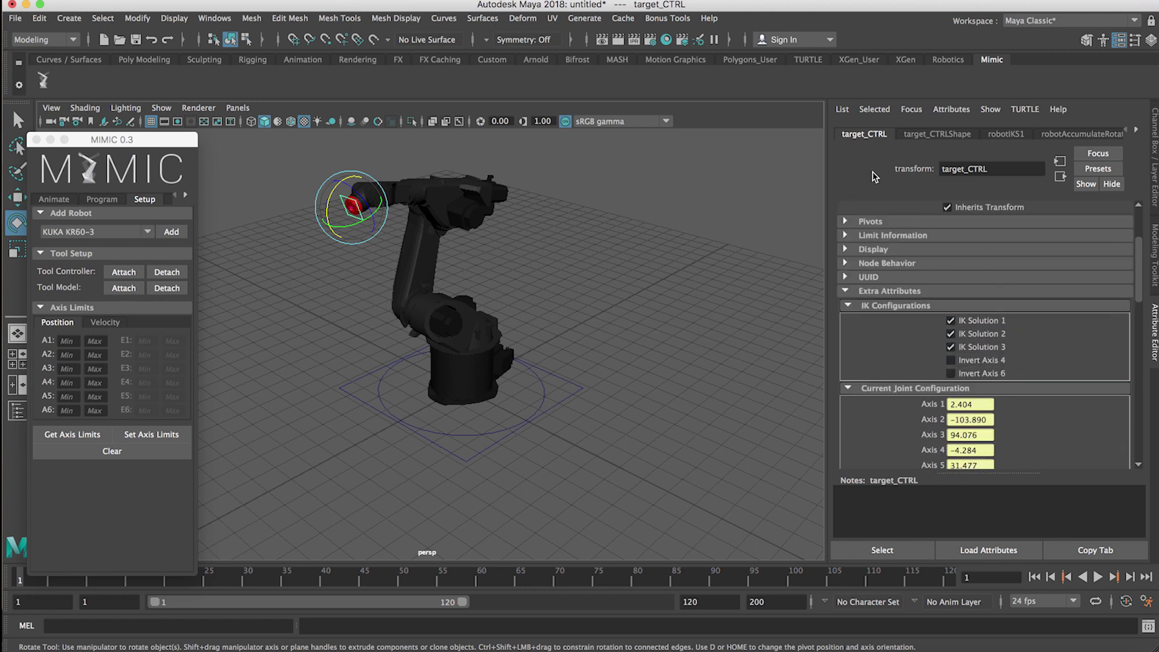
{"action": "scroll", "coordinate": [958, 365], "scroll_direction": "down", "scroll_amount": 10}
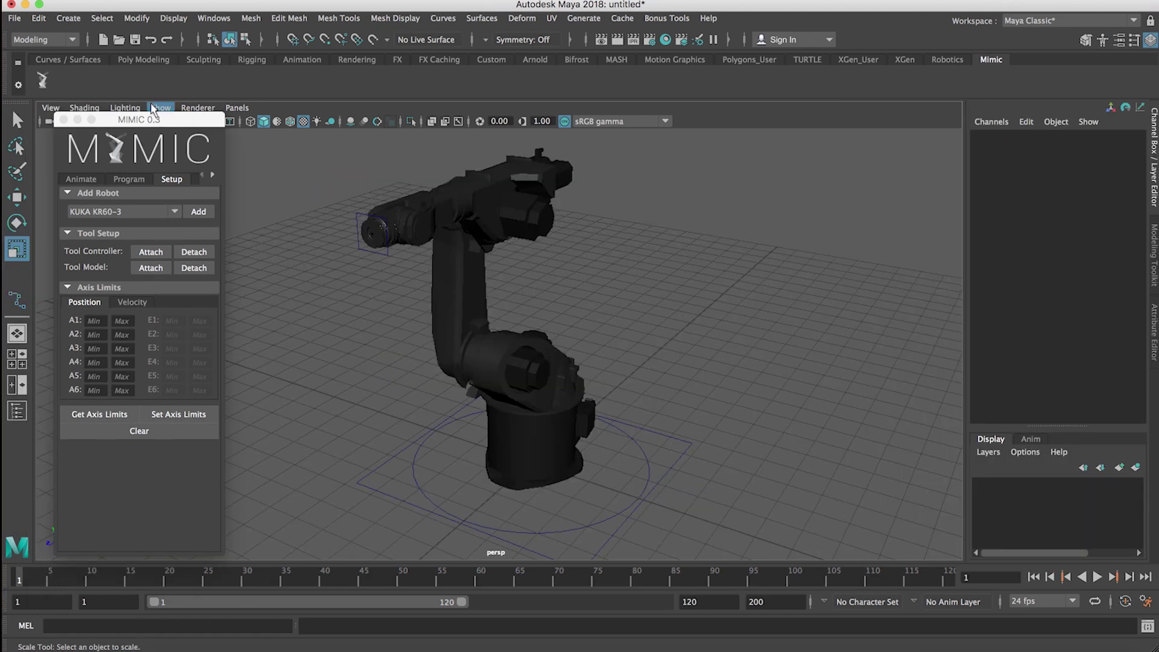
{"action": "left_click_drag", "start_coordinate": [151, 120], "coordinate": [133, 114]}
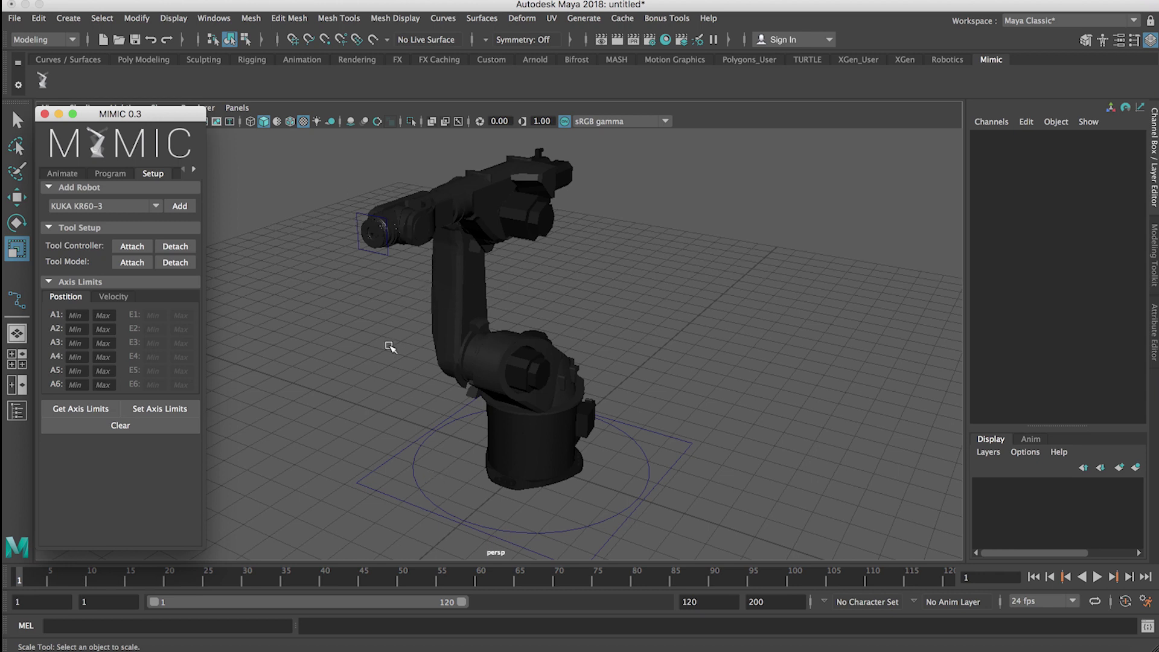
Step: Select the IK target, then undo to restore the arm's original pose
{"action": "left_click_drag", "start_coordinate": [389, 273], "coordinate": [375, 220]}
{"action": "key", "text": "w"}
{"action": "key", "text": "ctrl+z"}
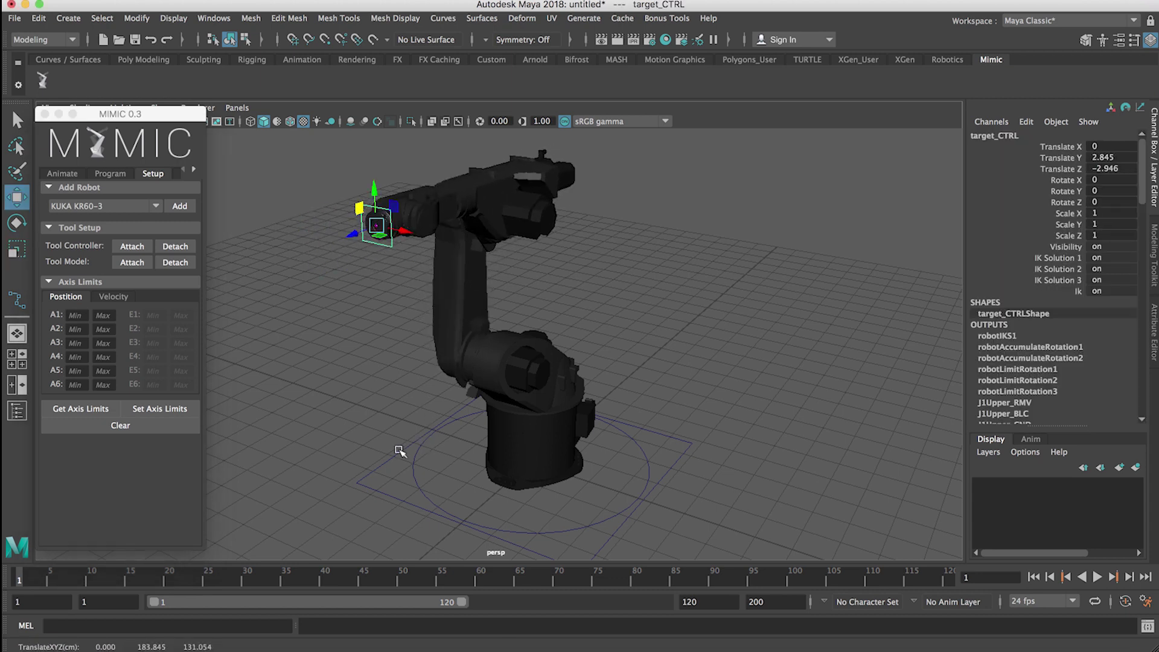
Step: Slide the base with world_CTRL to -11.634, 0, -32.704 and local_CTRL to 0.487, 0, 7.034
{"action": "left_click", "coordinate": [401, 453]}
{"action": "left_click_drag", "start_coordinate": [540, 478], "coordinate": [543, 438]}
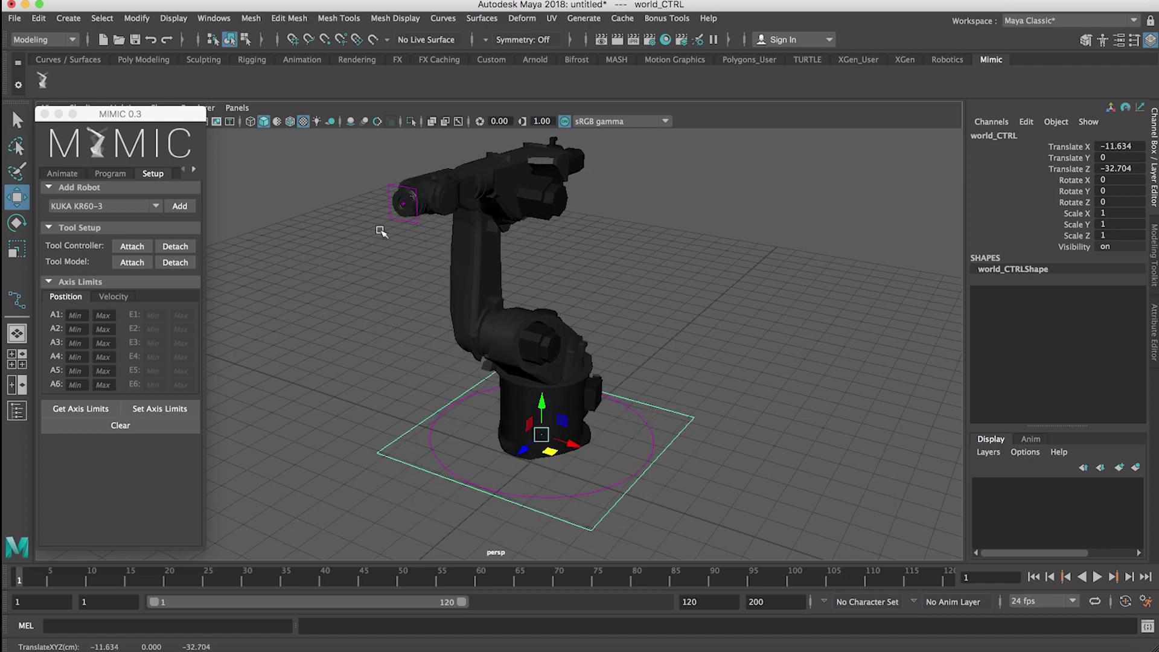
{"action": "left_click", "coordinate": [450, 461]}
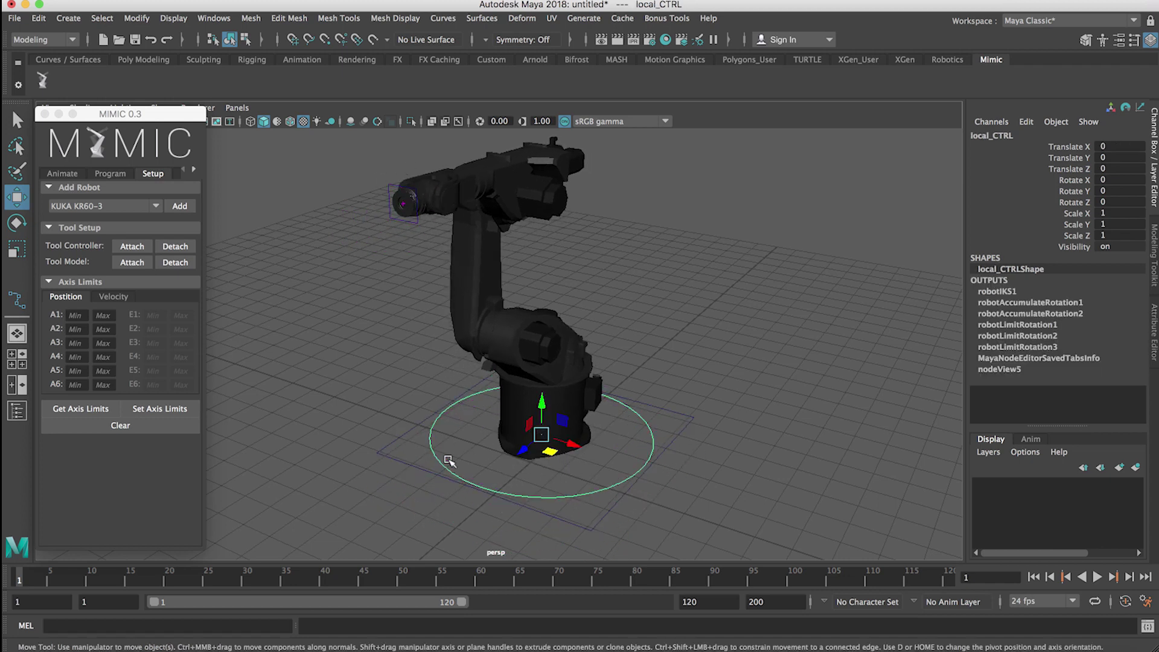
{"action": "mouse_move", "coordinate": [550, 449]}
{"action": "left_mouse_down"}
{"action": "mouse_move", "coordinate": [519, 404]}
{"action": "mouse_move", "coordinate": [476, 402]}
{"action": "mouse_move", "coordinate": [512, 457]}
{"action": "mouse_move", "coordinate": [543, 444]}
{"action": "mouse_move", "coordinate": [560, 465]}
{"action": "left_mouse_up"}
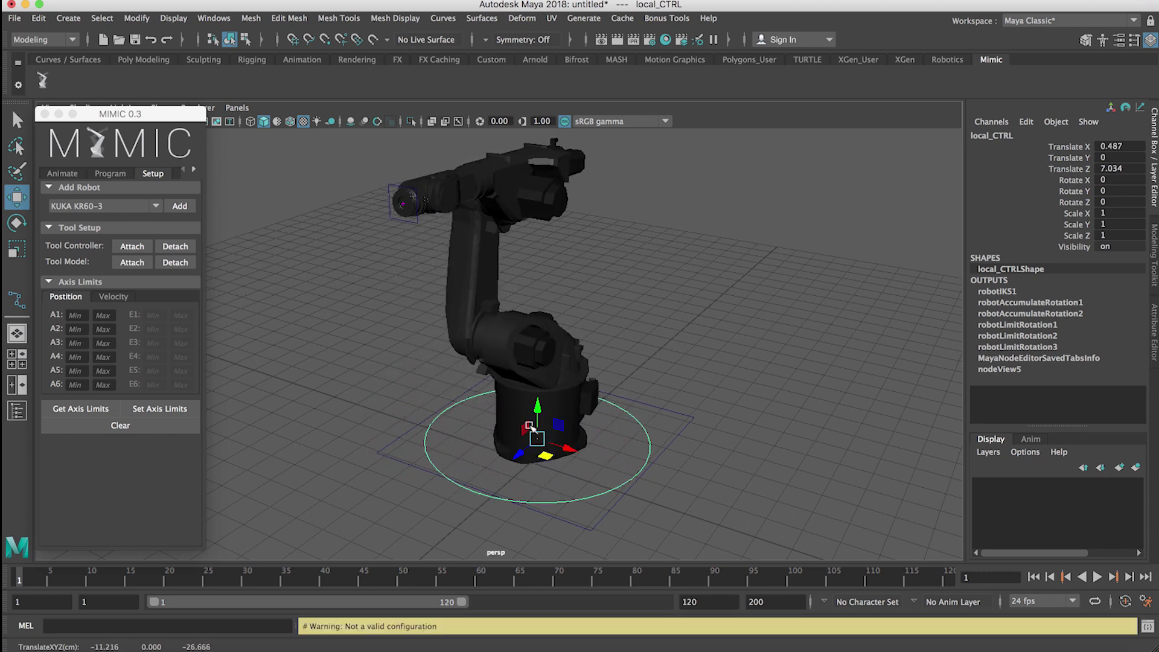